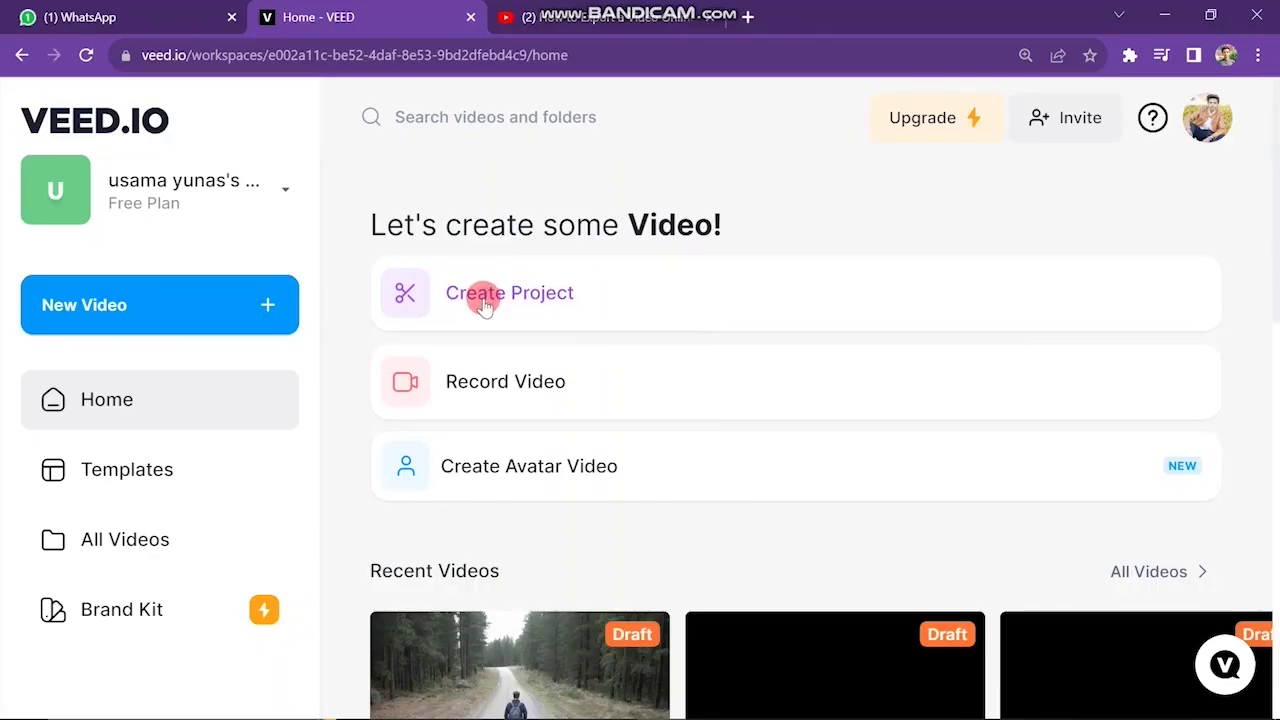
# Step: Create a new project from the VEED home dashboard, opening a Landscape (16:9) editor
pyautogui.click(484, 297)
pyautogui.click(482, 297)
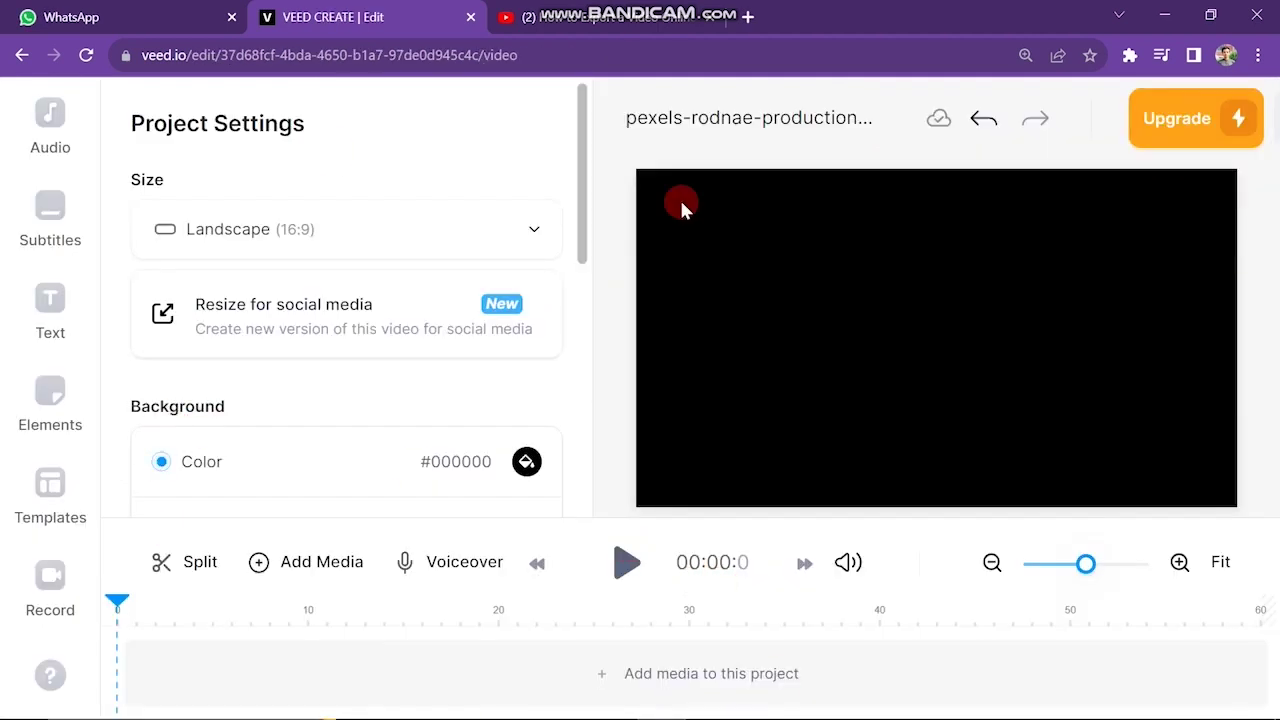
# Step: Review the Landscape (16:9), black #000000 project settings, then go to the Media section
pyautogui.scroll(-5, 466, 457)
pyautogui.scroll(4, 558, 462)
pyautogui.scroll(1, 560, 462)
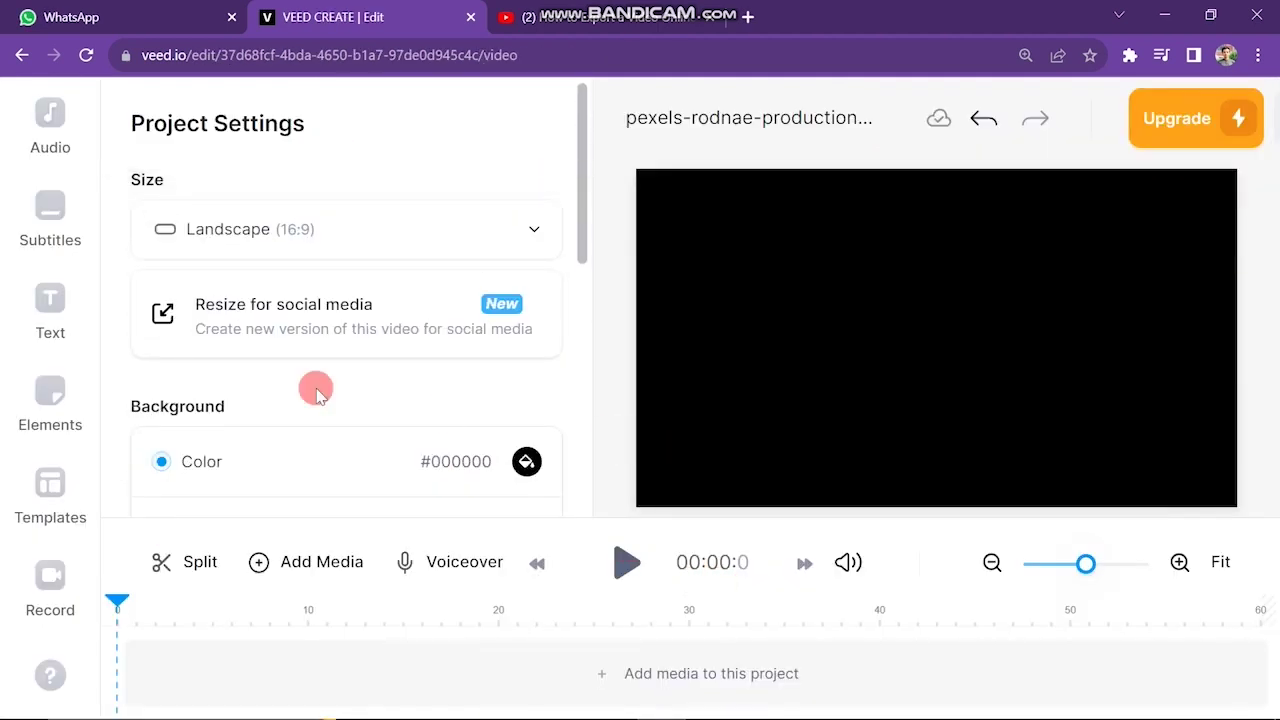
pyautogui.scroll(3, 60, 165)
pyautogui.click(48, 268)
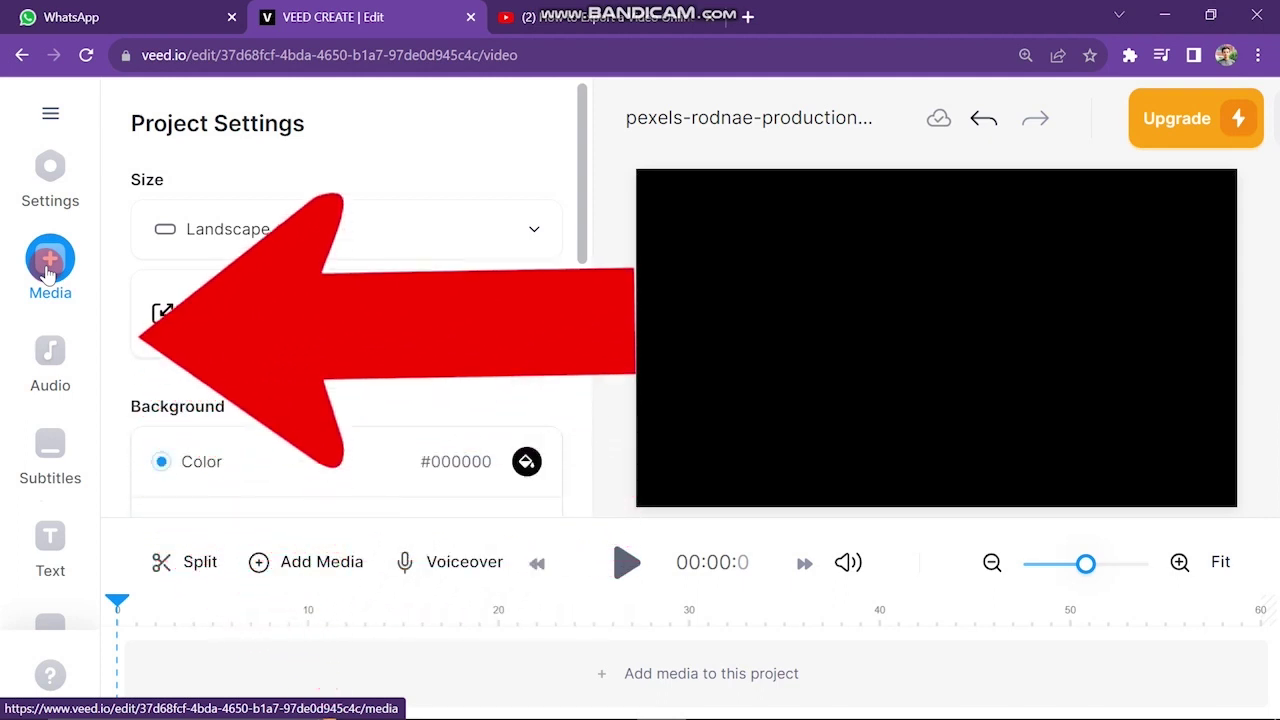
# Step: Show the Add media panel, browse its stock videos, and return to the upload options
pyautogui.click(47, 270)
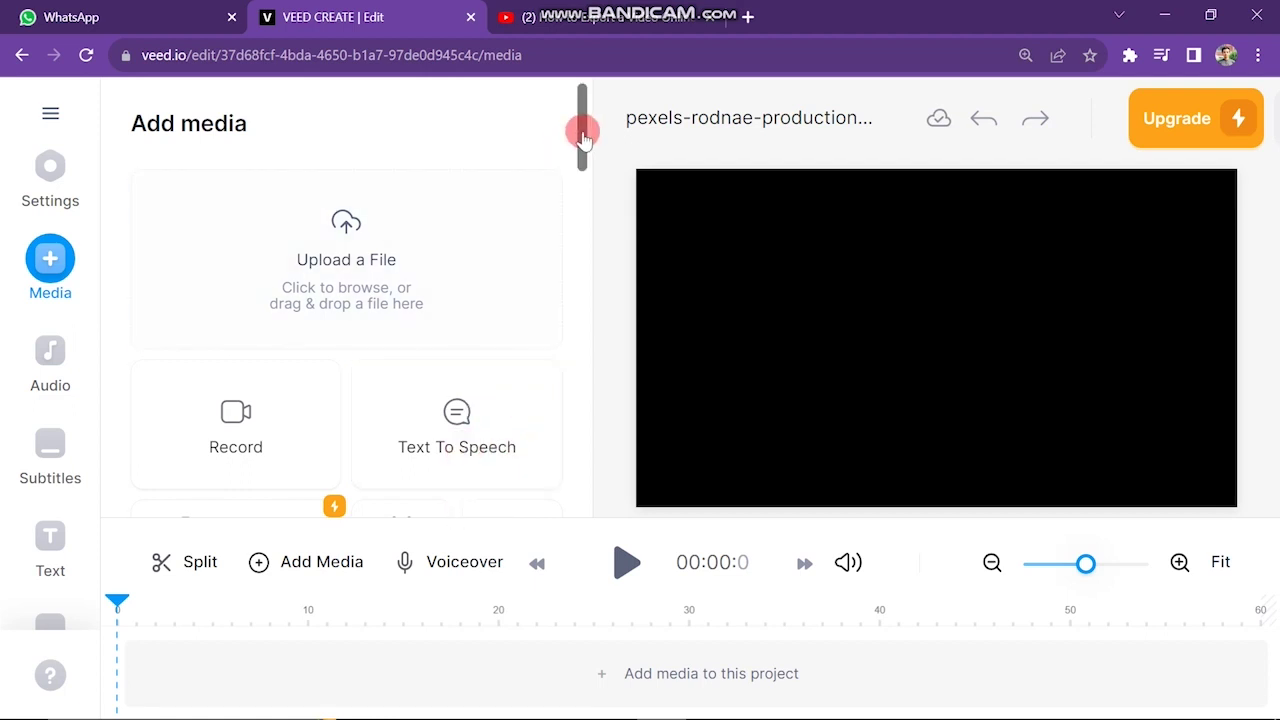
pyautogui.moveTo(583, 126); pyautogui.dragTo(585, 196)
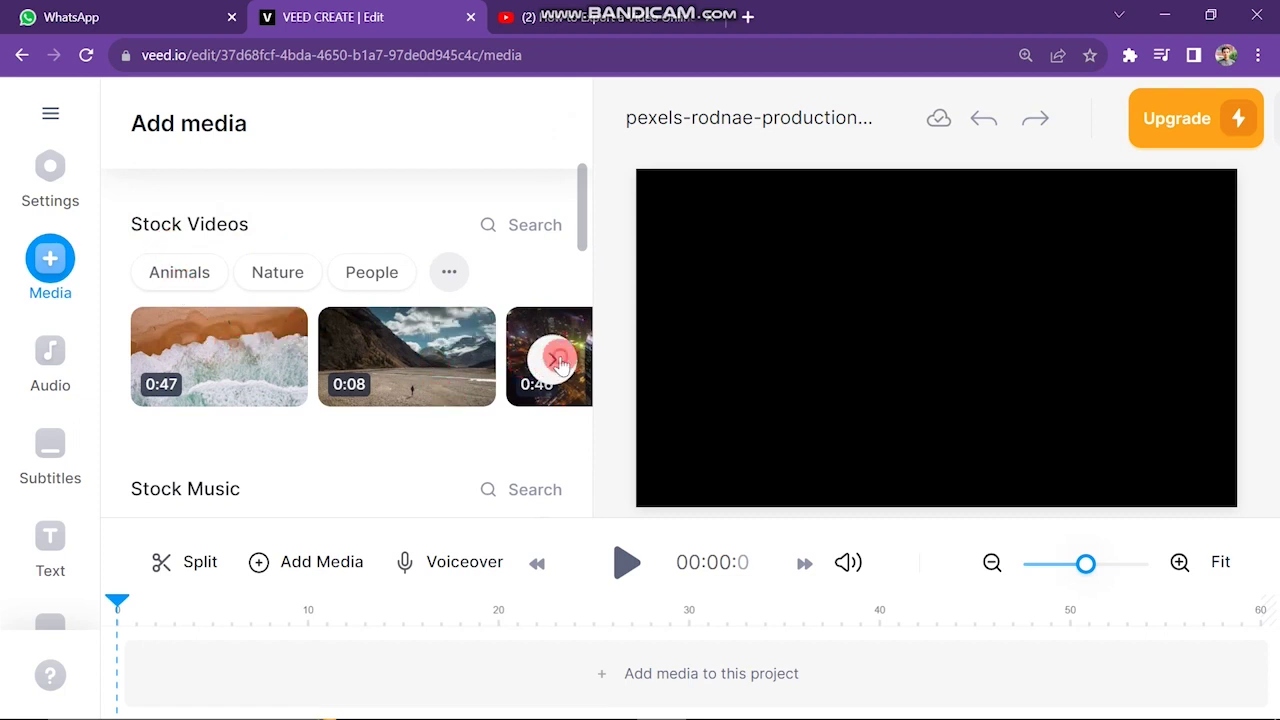
pyautogui.click(68, 265)
pyautogui.click(68, 265)
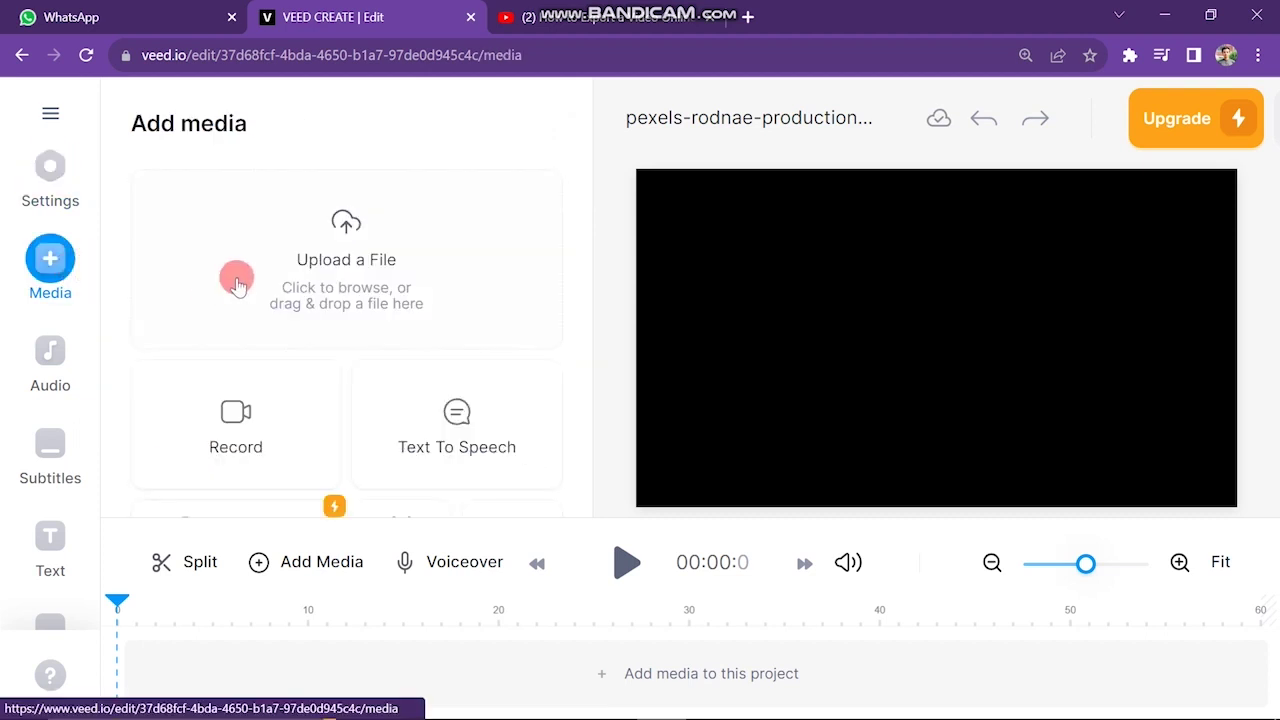
# Step: Upload the presenter video, adjust timeline zoom and volume, then start another new project
pyautogui.click(308, 295)
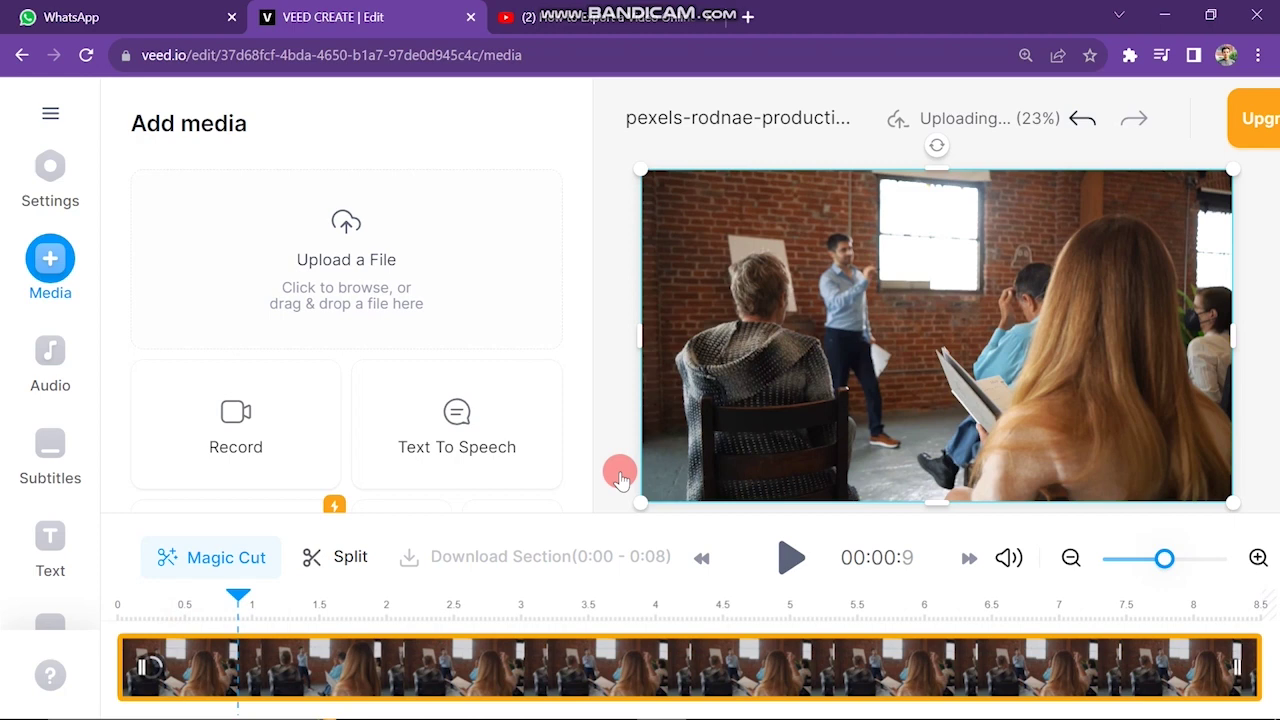
pyautogui.moveTo(1164, 558); pyautogui.dragTo(1153, 560)
pyautogui.click(1009, 557)
pyautogui.moveTo(1006, 403)
pyautogui.mouseDown()
pyautogui.moveTo(1011, 440)
pyautogui.moveTo(1012, 425)
pyautogui.mouseUp()
pyautogui.click(1259, 558)
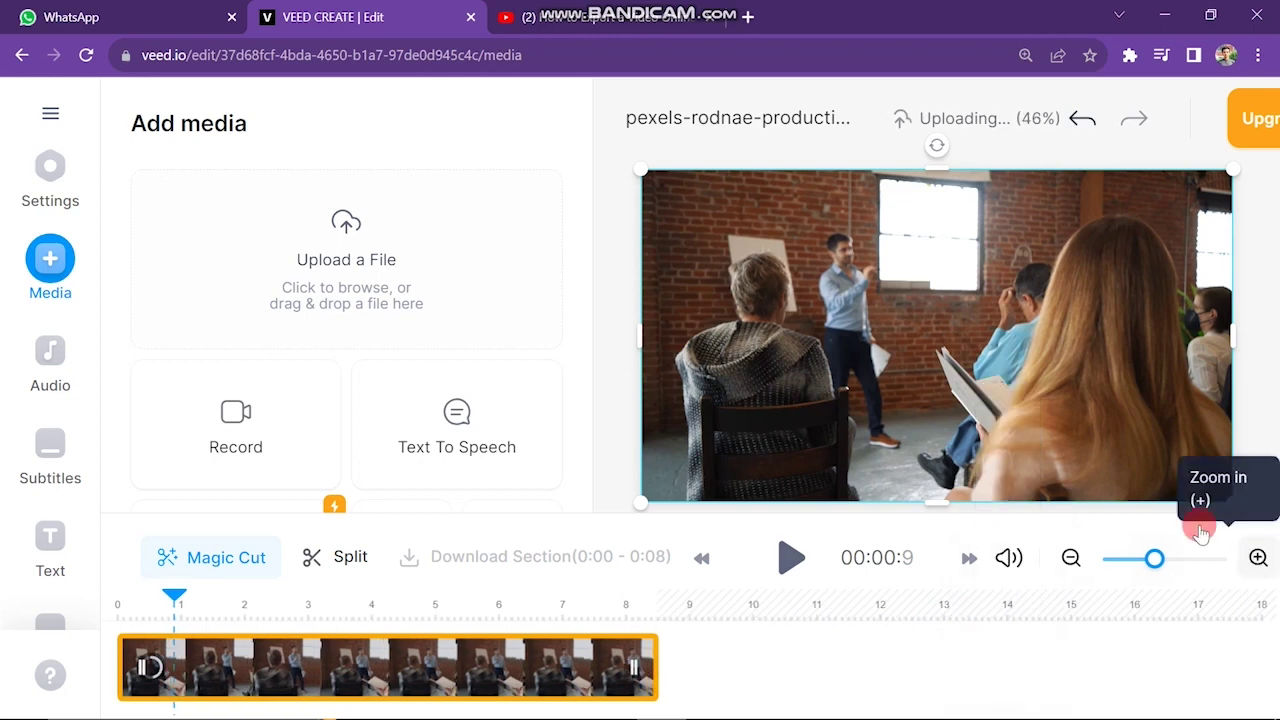
pyautogui.click(449, 286)
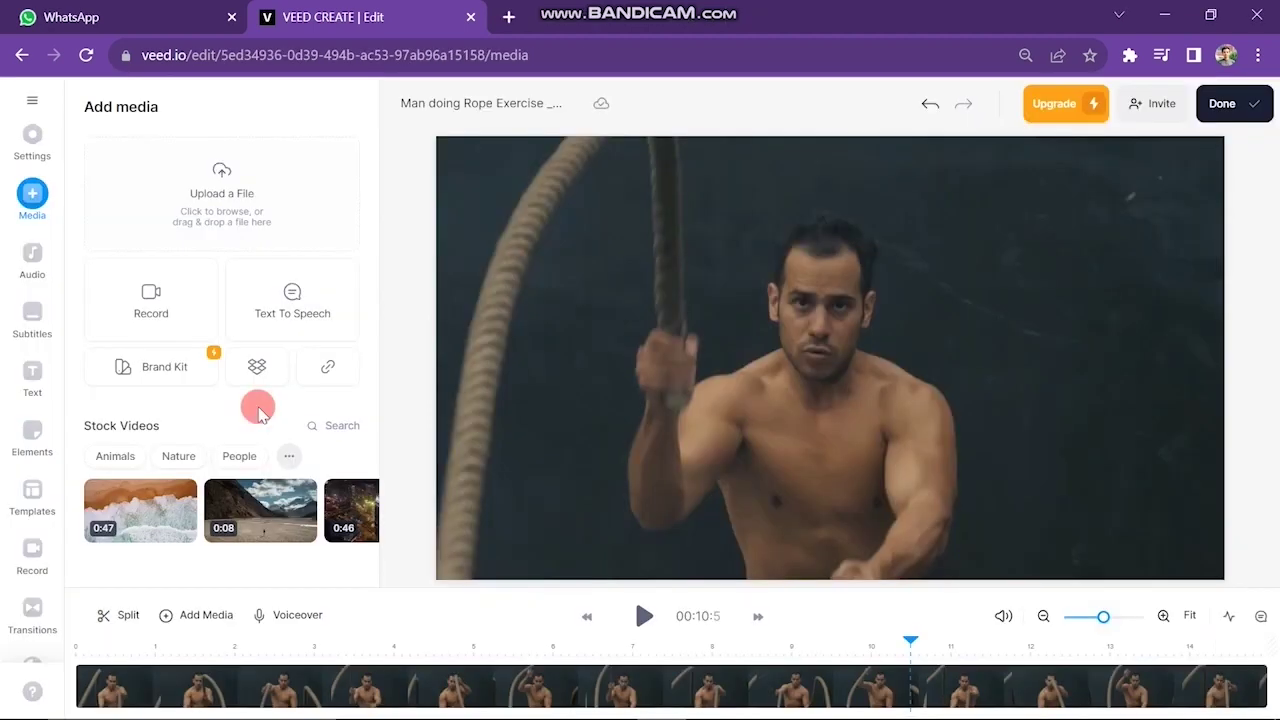
# Step: Show the Add audio panel with upload, voiceover, text to speech and stock music options
pyautogui.click(33, 262)
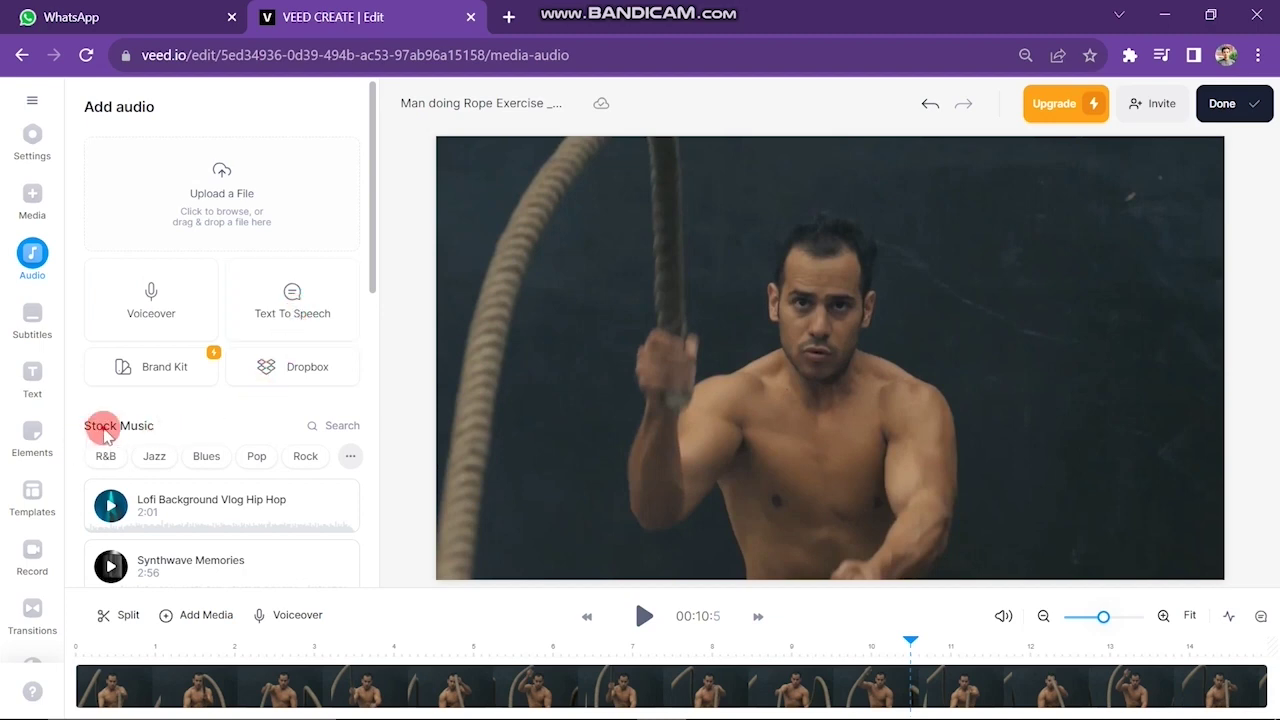
# Step: Upload the Kashmir_Beats MP3 under the rope clip and place the playhead near one minute
pyautogui.click(245, 210)
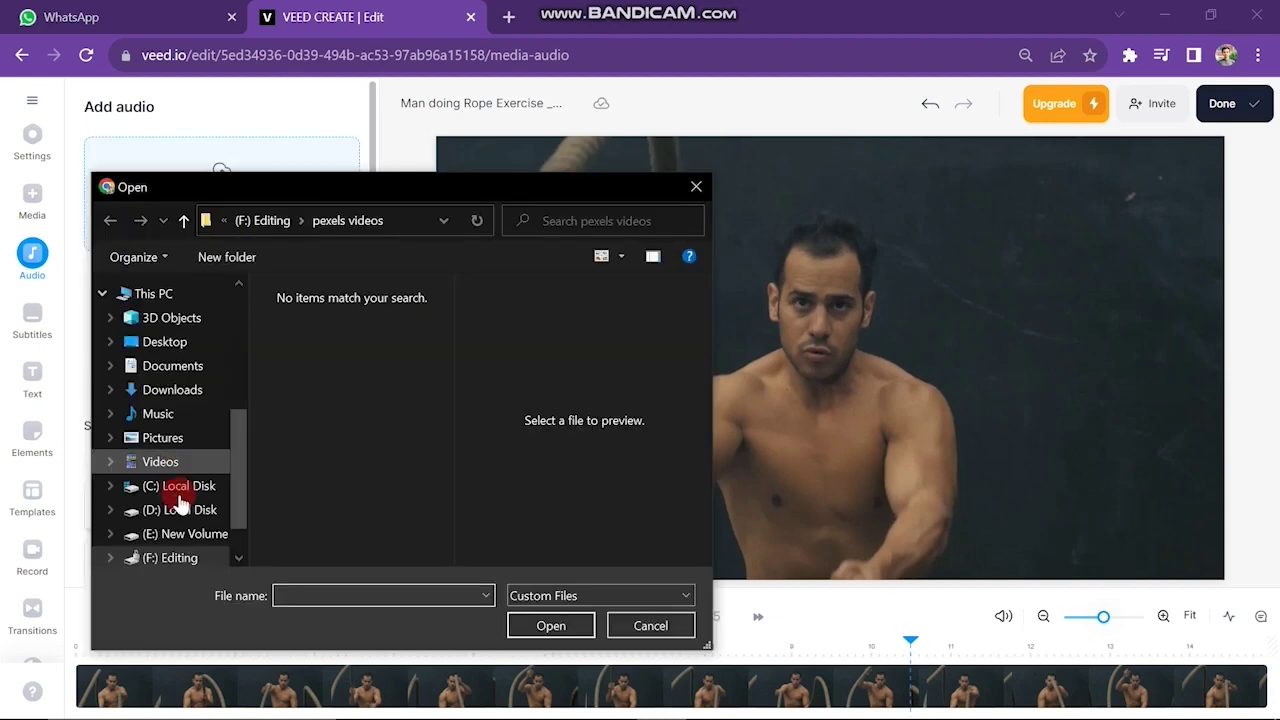
pyautogui.scroll(-1, 185, 505)
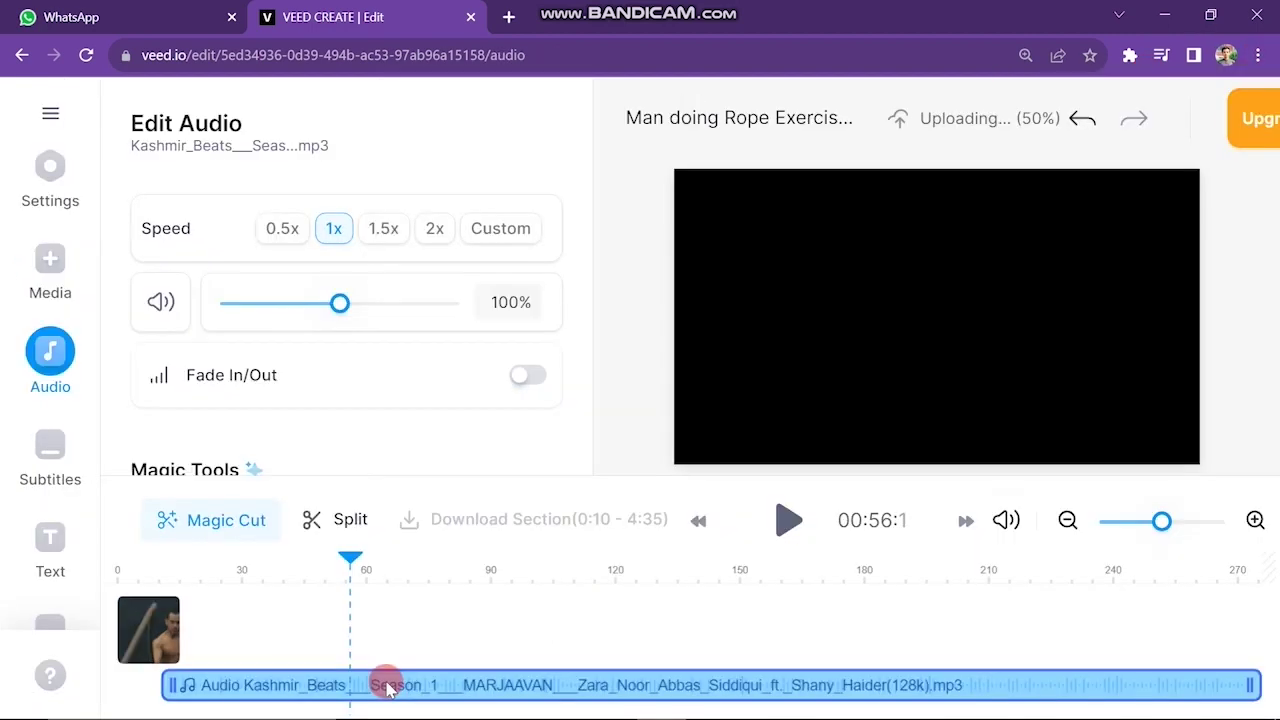
pyautogui.moveTo(354, 558); pyautogui.dragTo(366, 624)
# Step: Split the music track at the one-minute playhead and delete the first piece
pyautogui.click(349, 520)
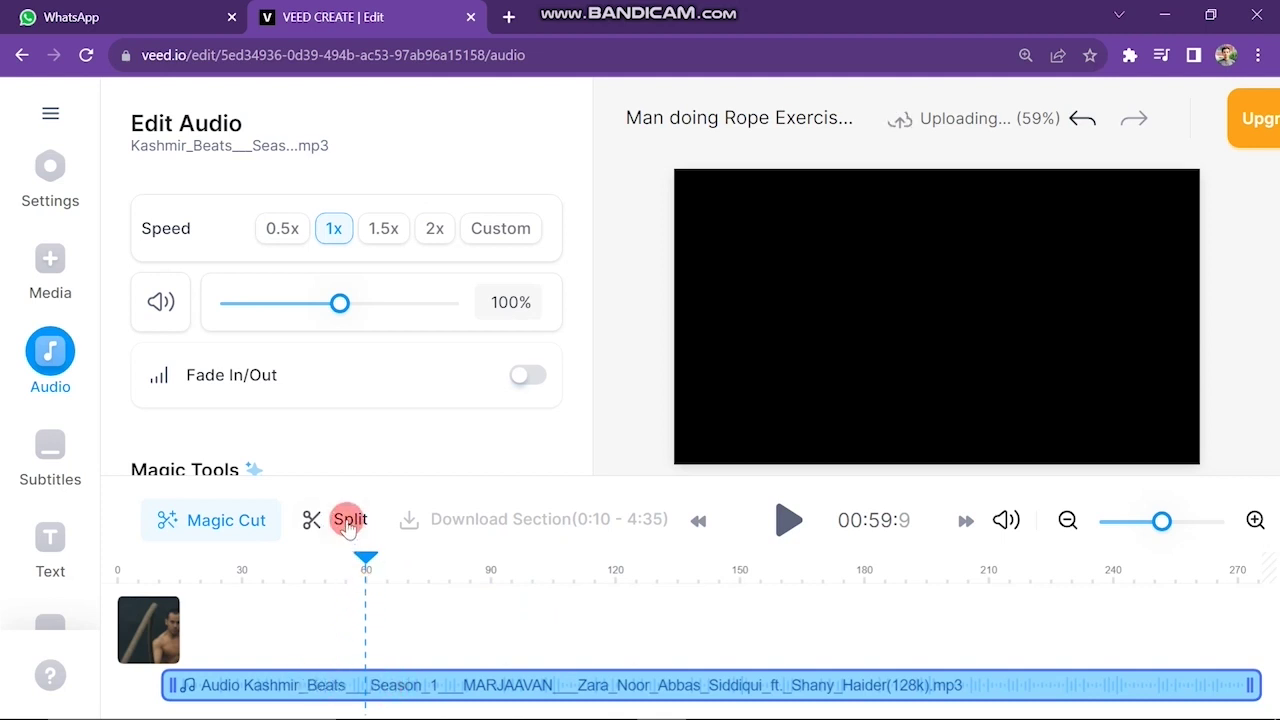
pyautogui.click(370, 684)
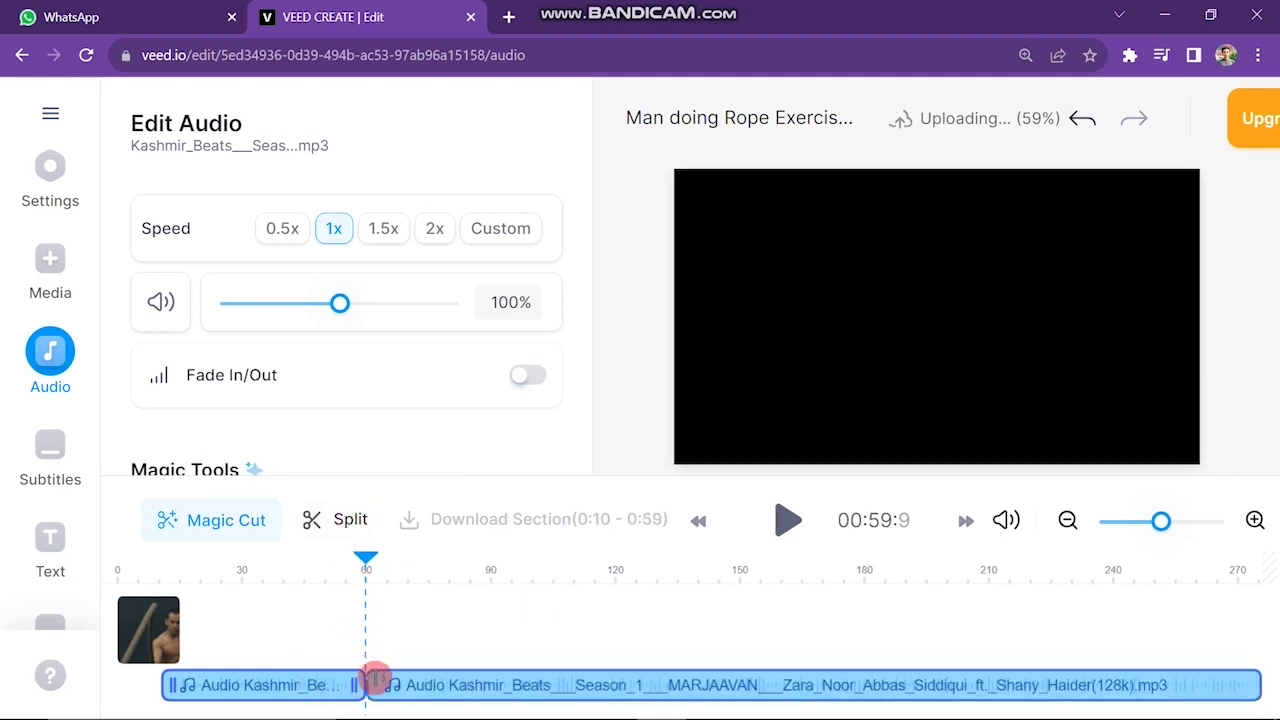
pyautogui.click(338, 684)
pyautogui.click(424, 690)
pyautogui.click(334, 686)
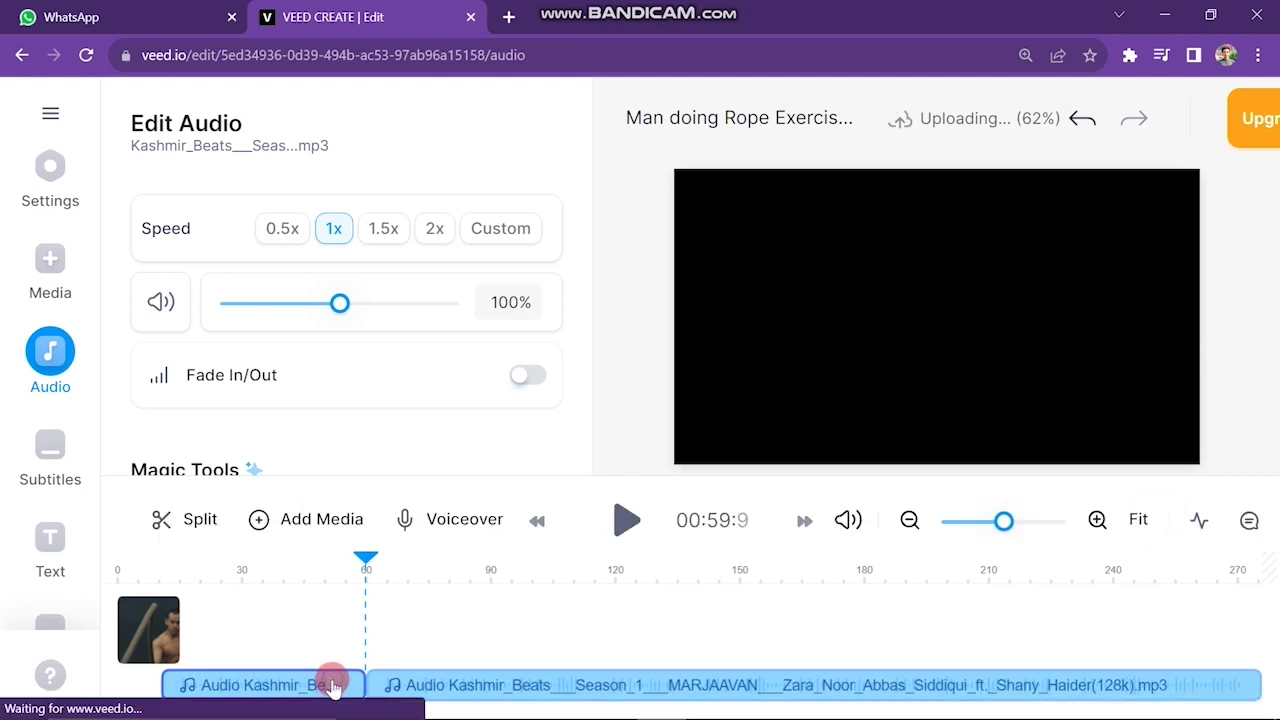
pyautogui.rightClick(332, 684)
pyautogui.click(397, 655)
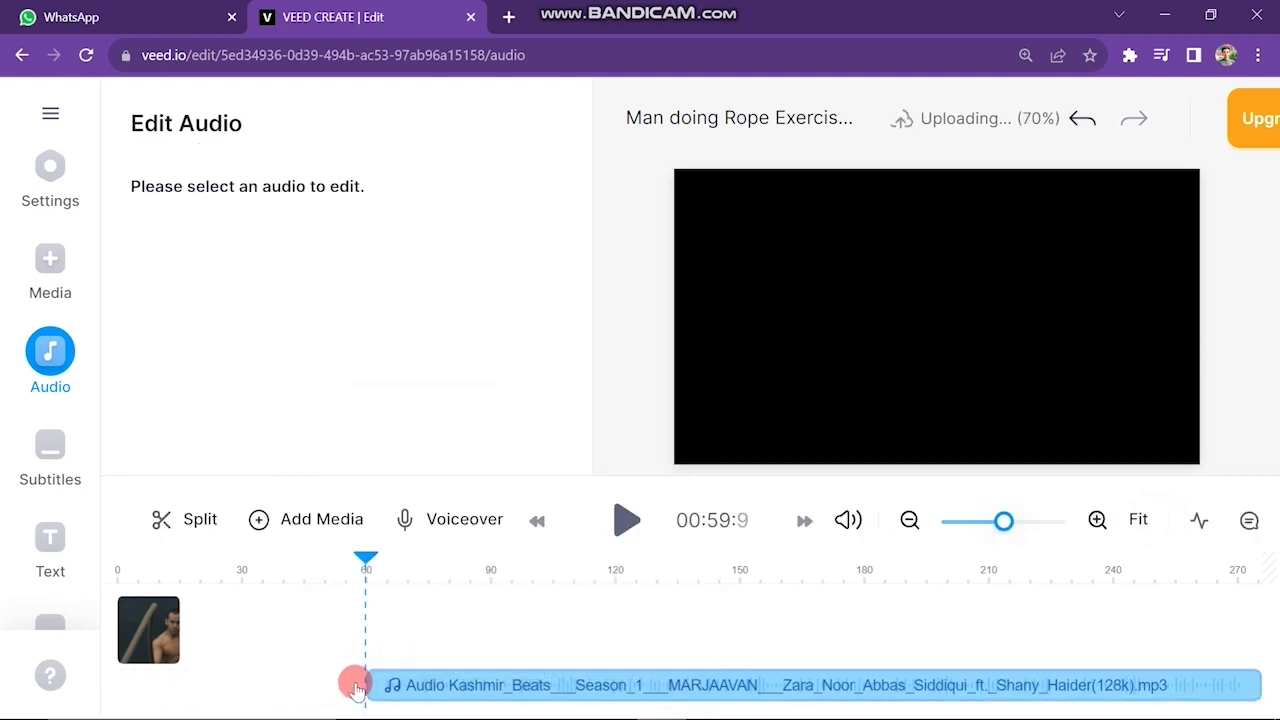
# Step: Move the remaining music clip to start at 0:00, with the playhead near 54 seconds
pyautogui.click(586, 680)
pyautogui.moveTo(667, 693); pyautogui.dragTo(136, 690)
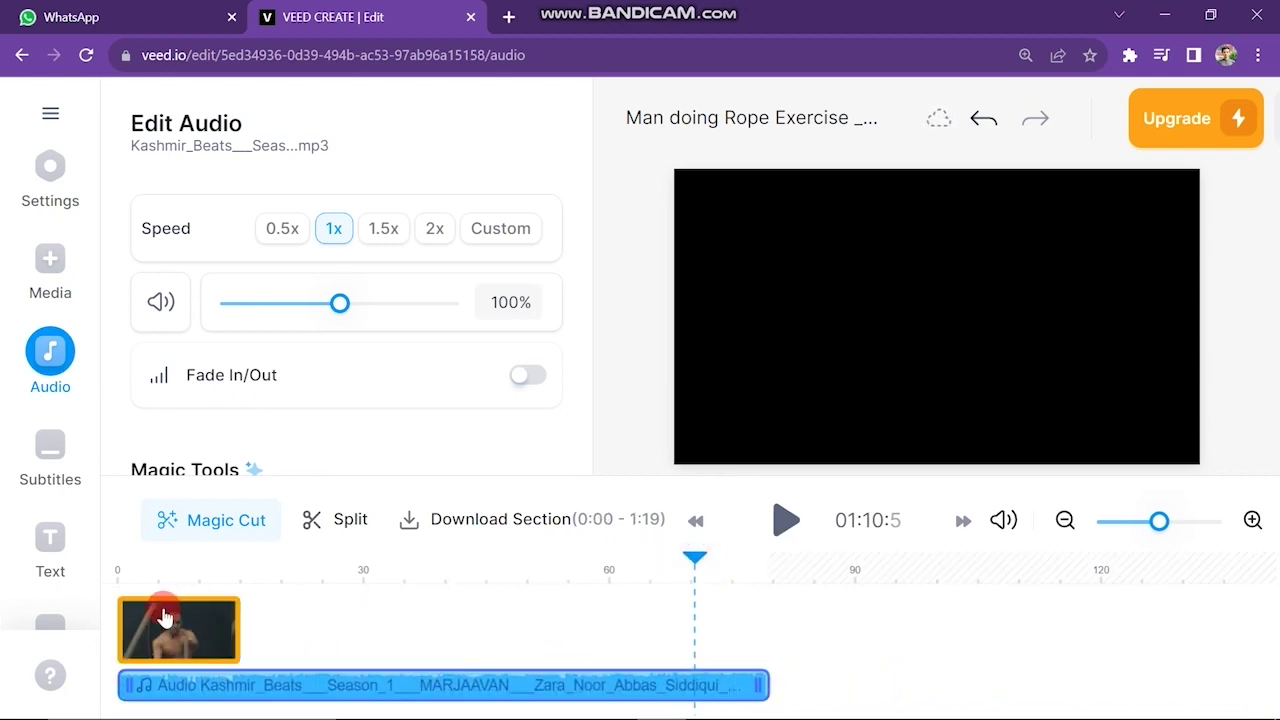
pyautogui.click(557, 565)
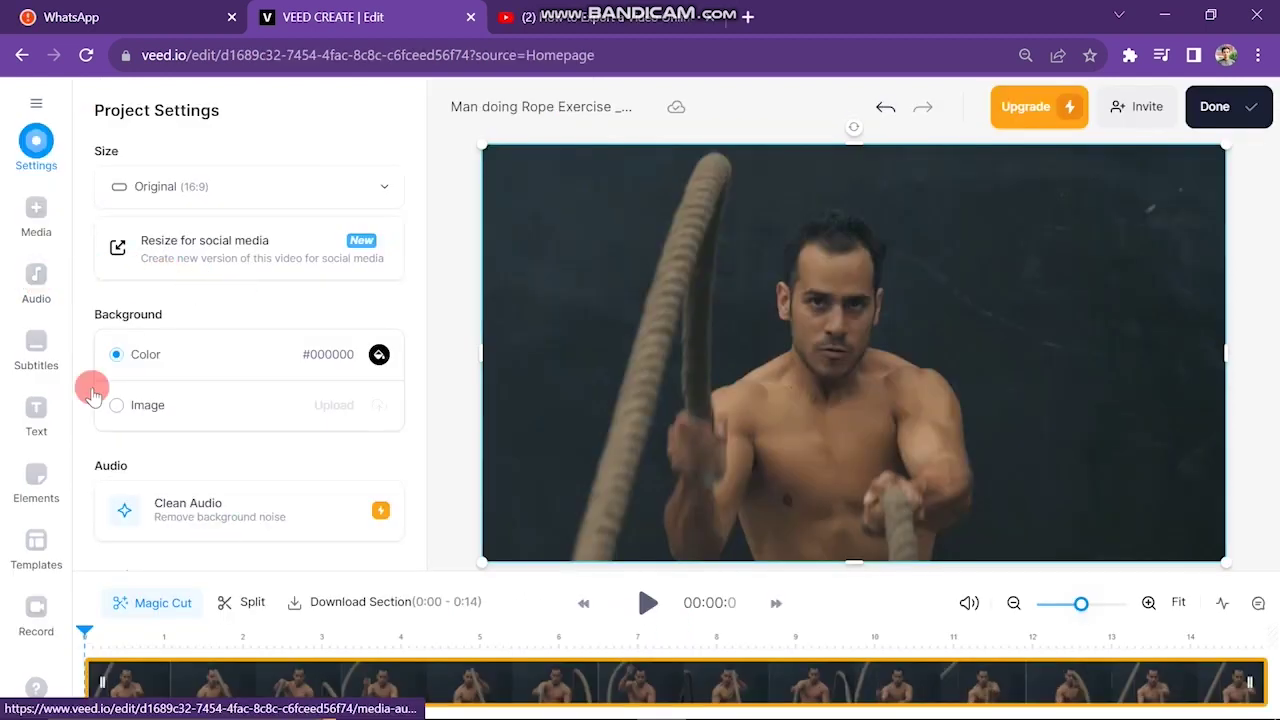
# Step: Try Auto Transcribe with its spoken language choices, then Manual Transcribe, in Subtitles
pyautogui.click(35, 355)
pyautogui.click(333, 270)
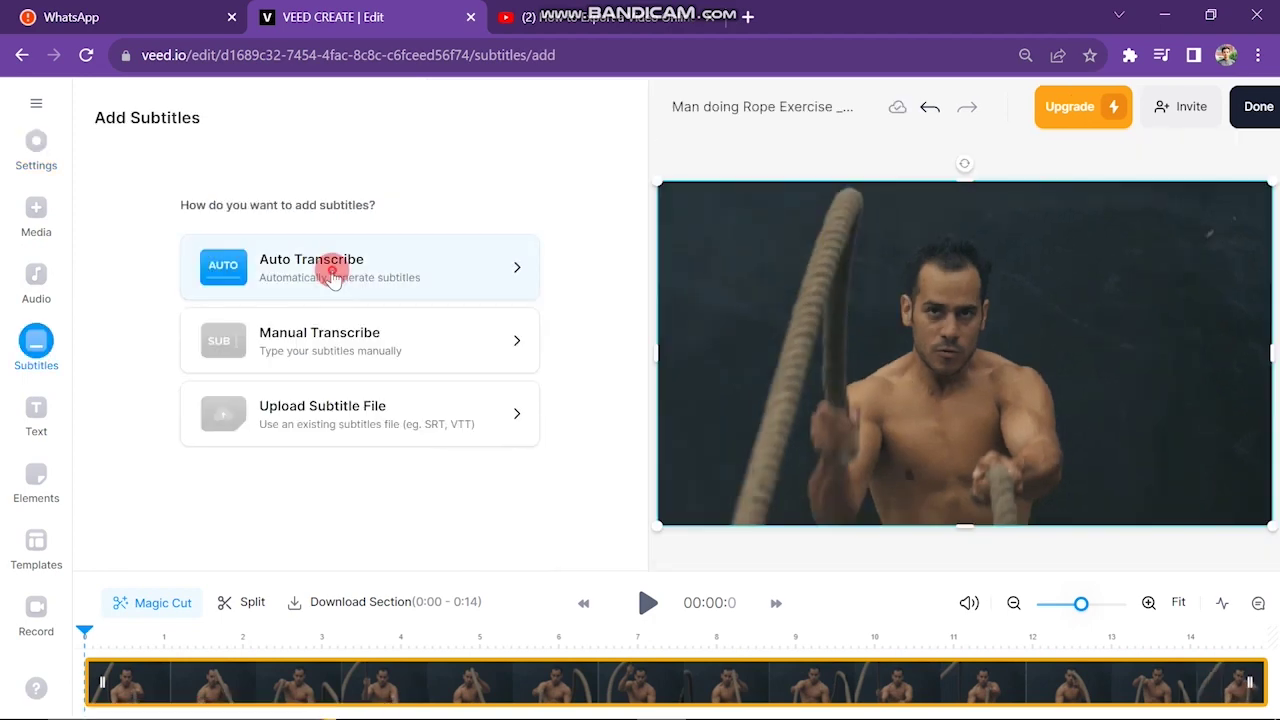
pyautogui.click(284, 236)
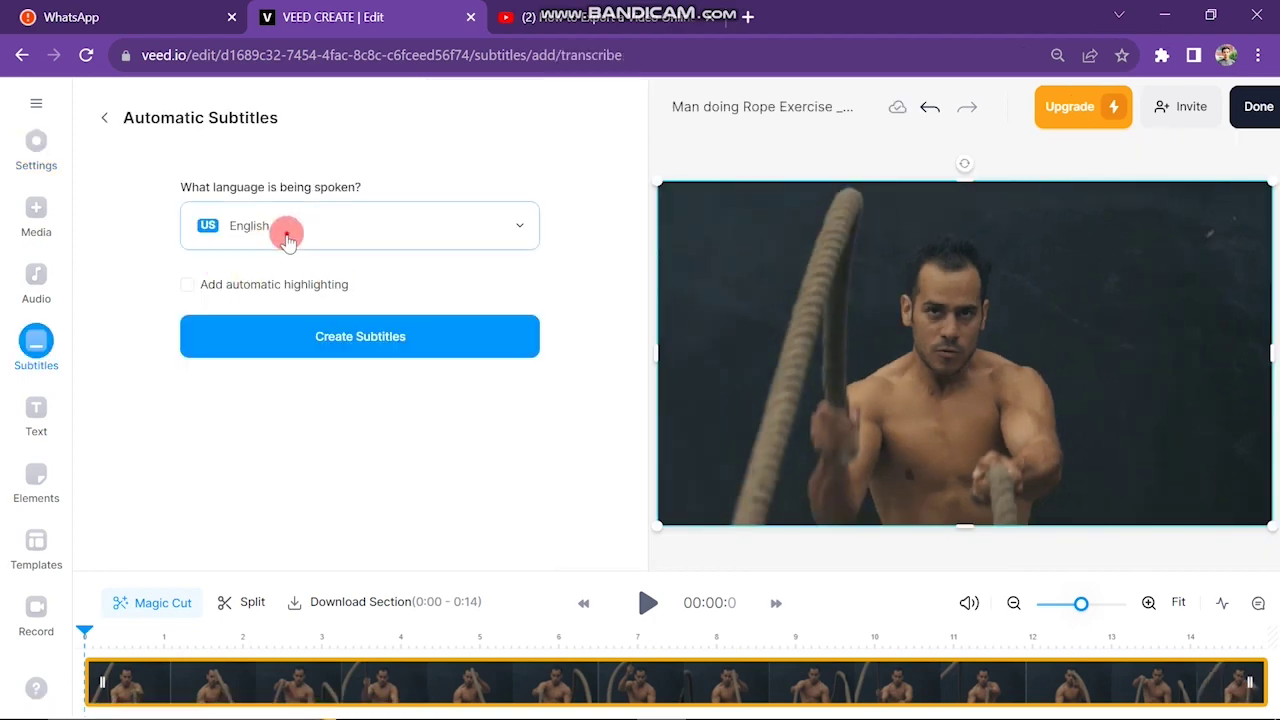
pyautogui.hotkey('alt', 'Left')
pyautogui.click(309, 334)
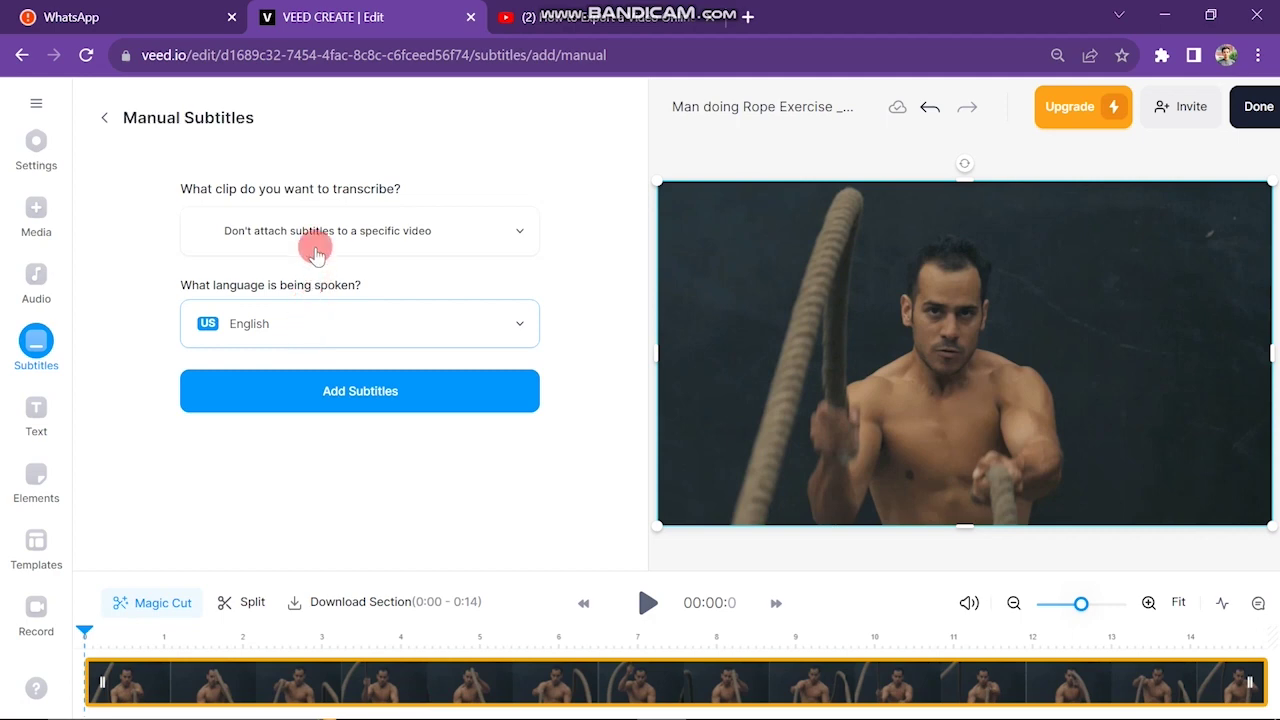
pyautogui.click(360, 394)
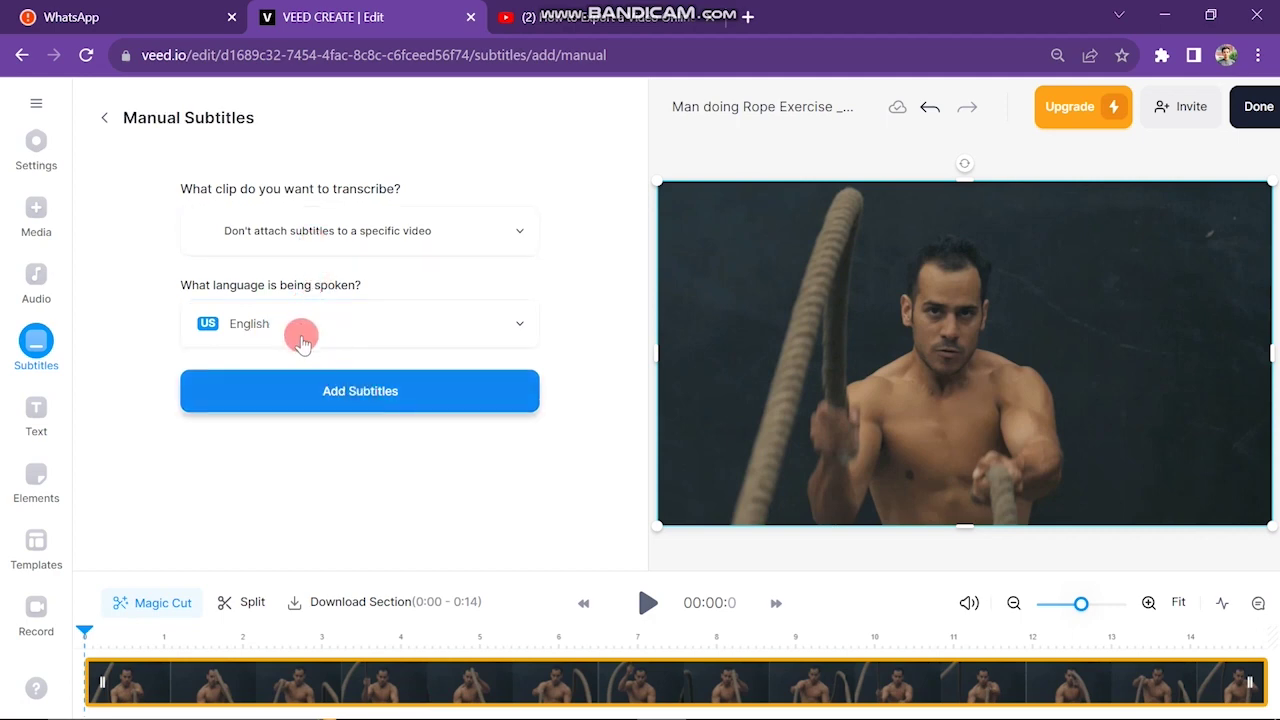
pyautogui.hotkey('alt', 'Left')
# Step: Check Upload Subtitle File, then go back and start a new project from the dashboard
pyautogui.click(314, 414)
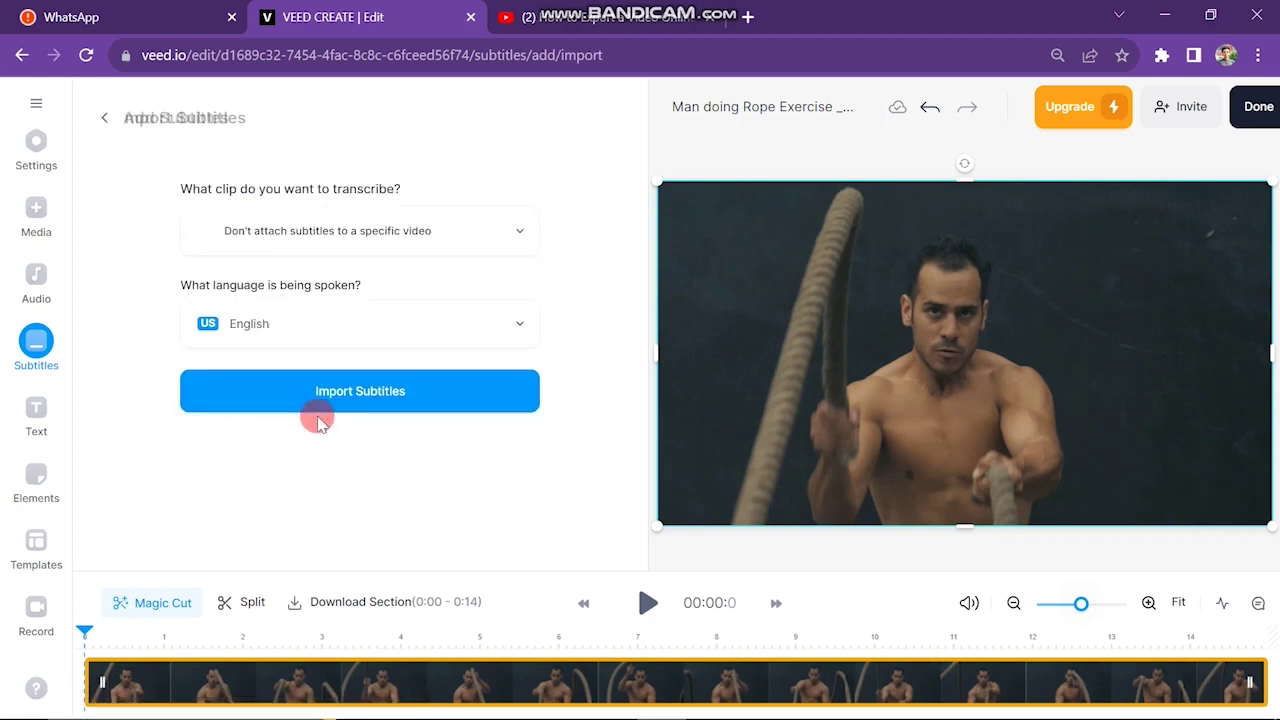
pyautogui.click(22, 56)
pyautogui.click(449, 289)
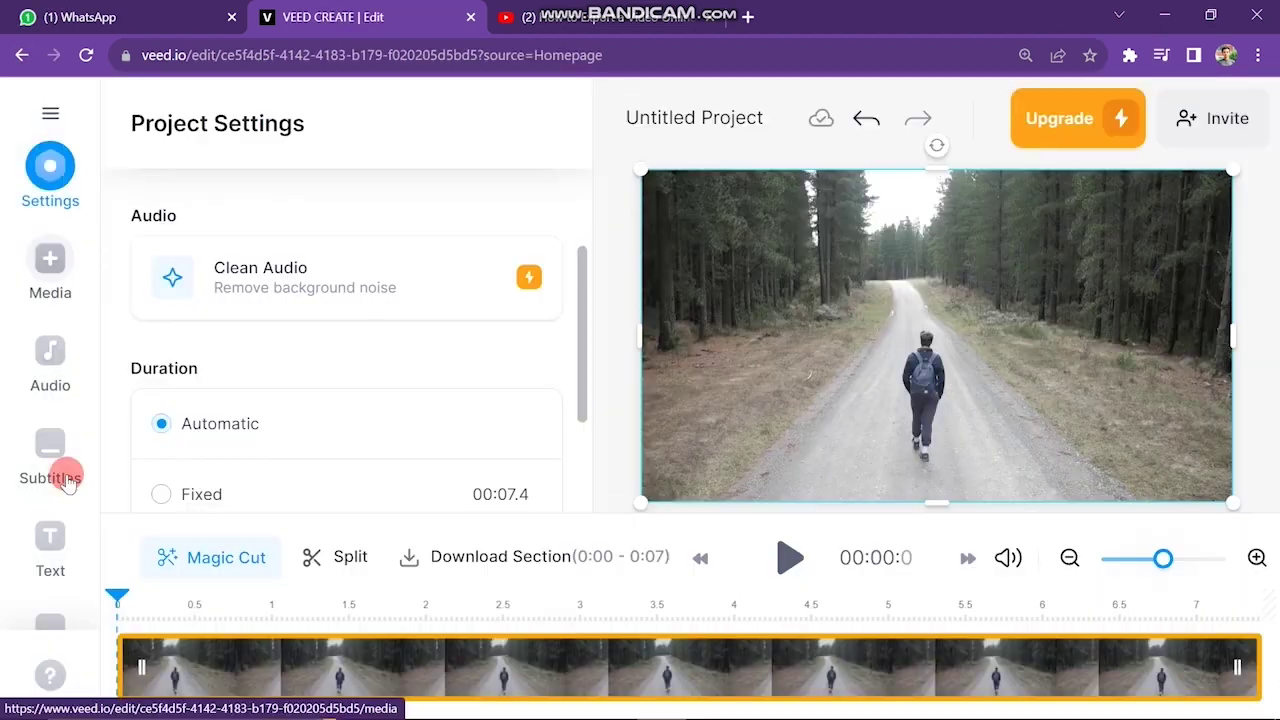
# Step: Dismiss the New Project window and scroll through the Text style templates for the walking clip
pyautogui.click(63, 474)
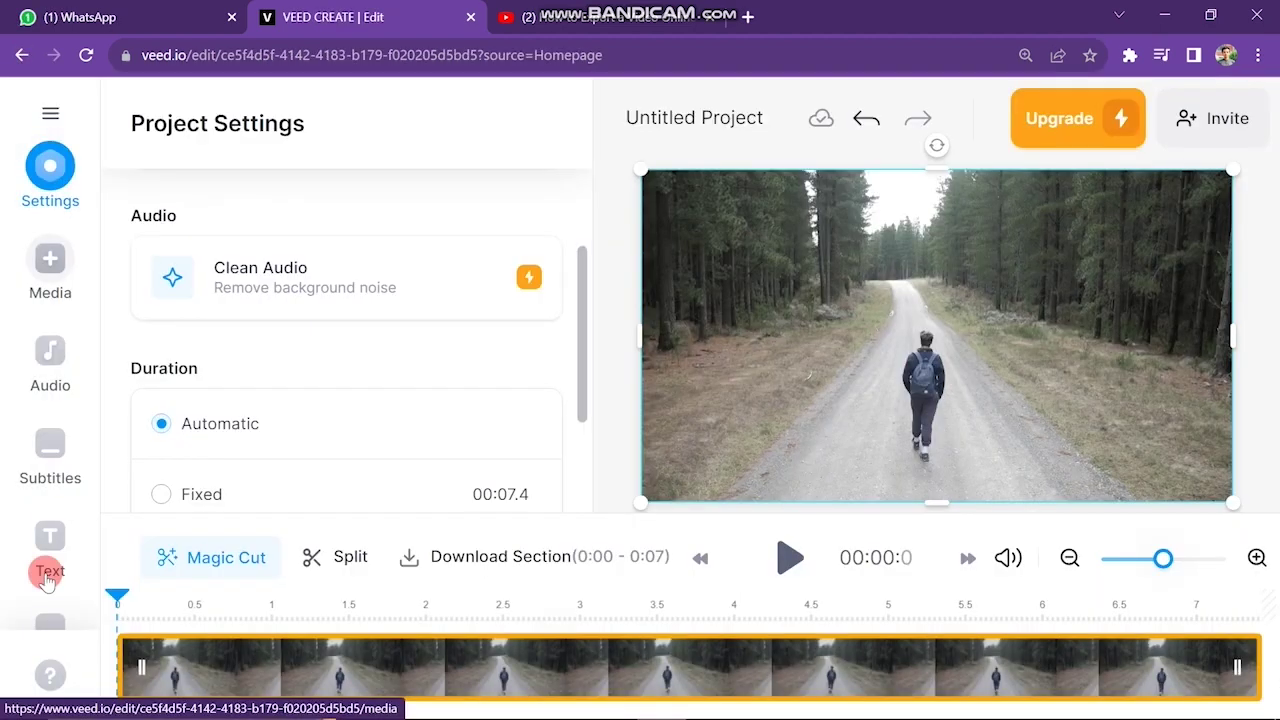
pyautogui.click(49, 566)
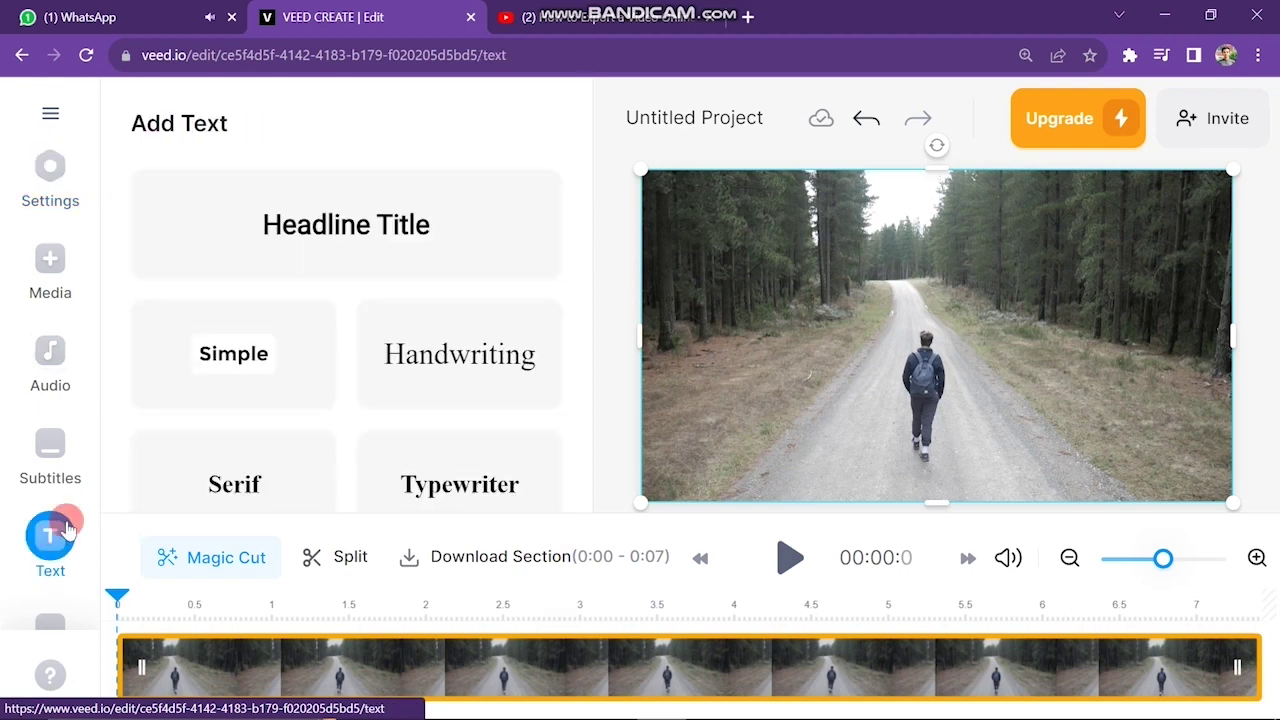
pyautogui.scroll(-8, 436, 330)
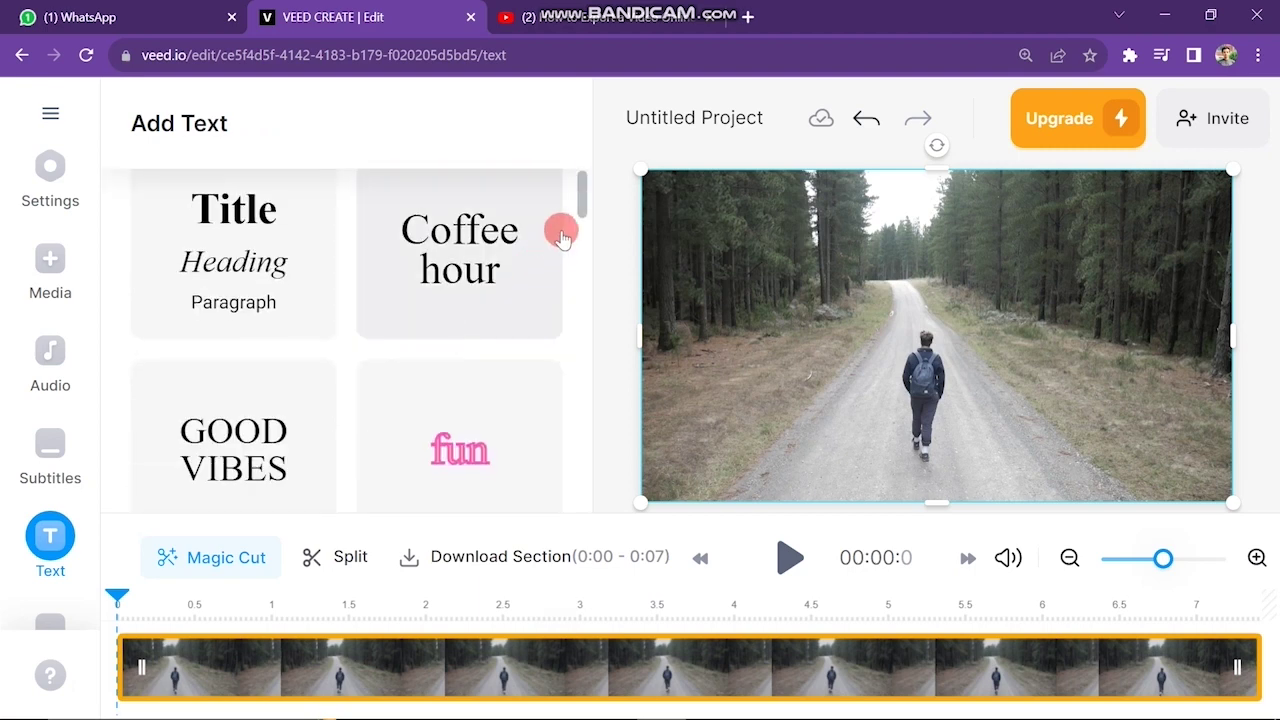
pyautogui.scroll(-2, 573, 214)
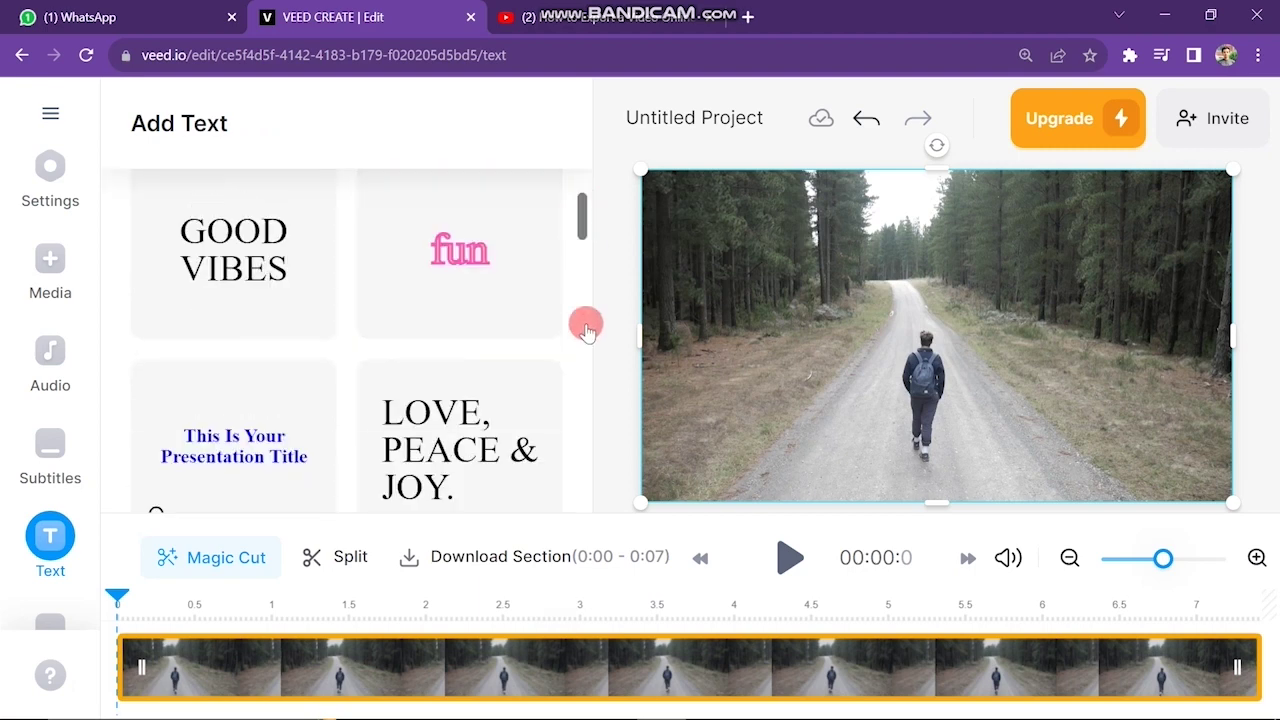
pyautogui.scroll(-10, 584, 330)
pyautogui.moveTo(580, 348); pyautogui.dragTo(581, 100)
# Step: Add a Typewriter text layer and replace its sample text with 'Welcome to our channel'
pyautogui.click(452, 410)
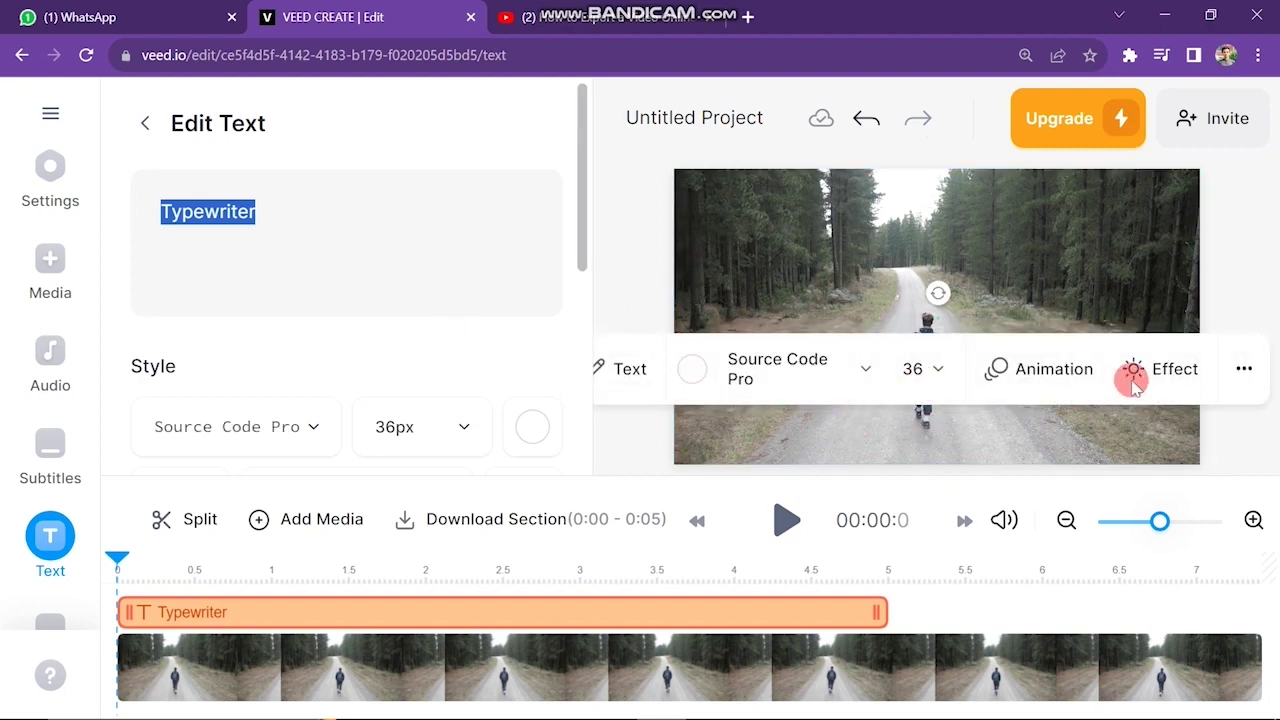
pyautogui.moveTo(180, 212); pyautogui.dragTo(266, 214)
pyautogui.press('BackSpace')
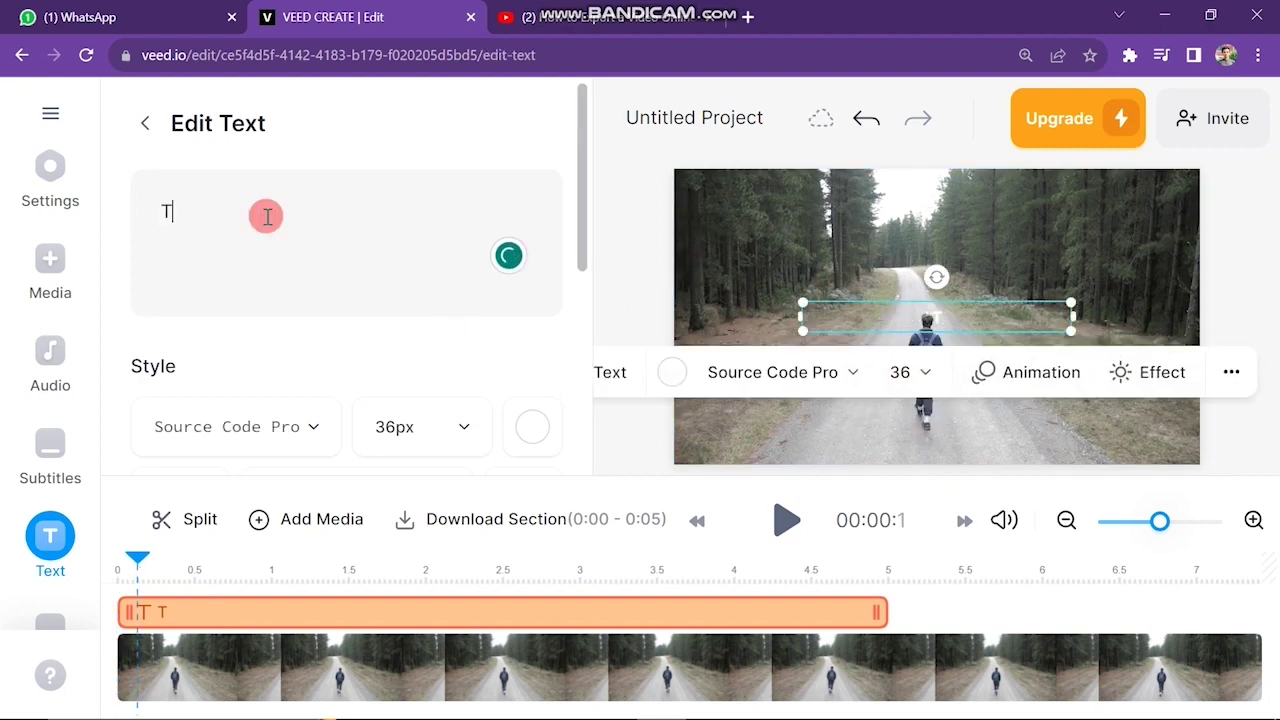
pyautogui.press('BackSpace')
pyautogui.write('Welcome to our channel')
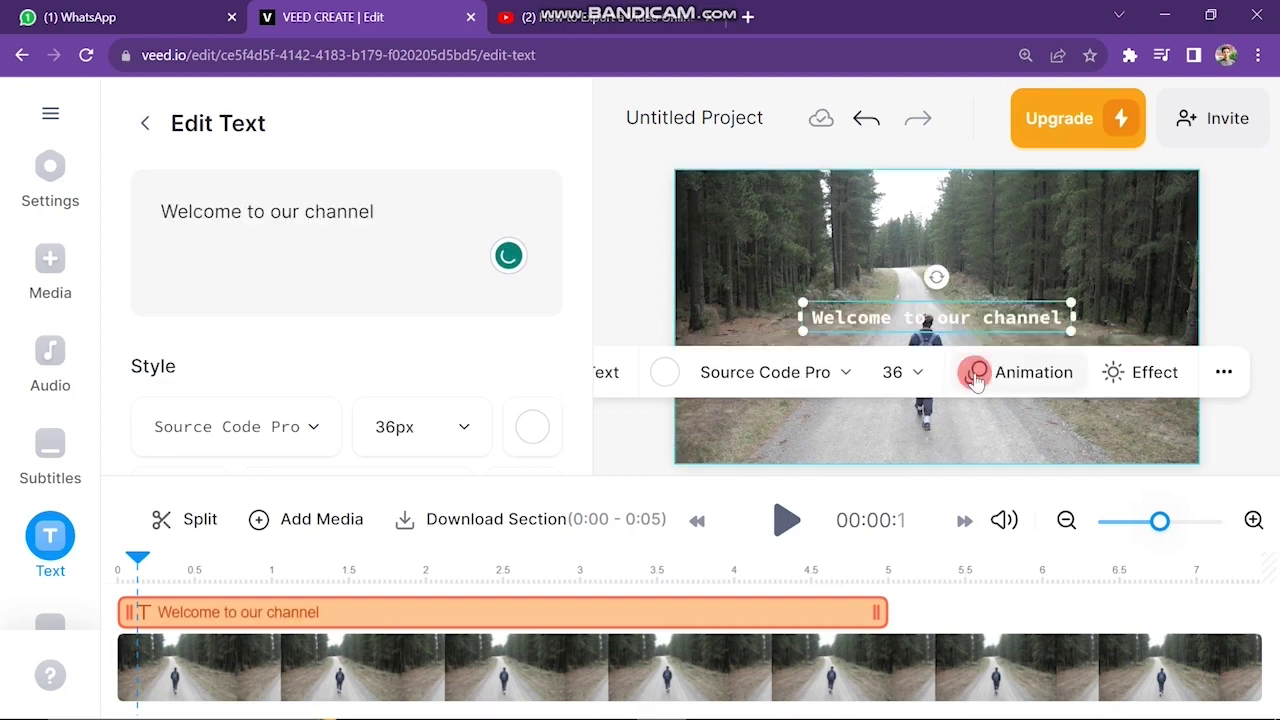
# Step: Give the 'Welcome to our channel' title a Wave entrance animation from the In list
pyautogui.click(975, 375)
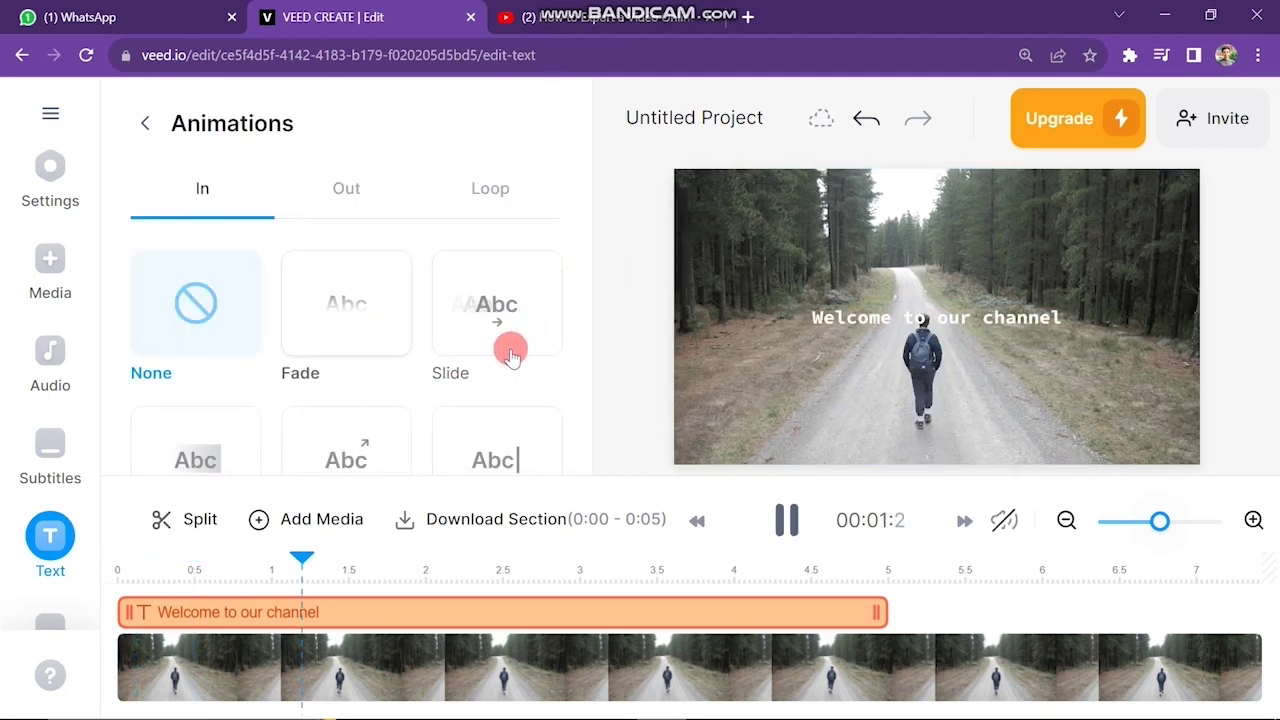
pyautogui.scroll(-2, 490, 360)
pyautogui.scroll(-2, 473, 377)
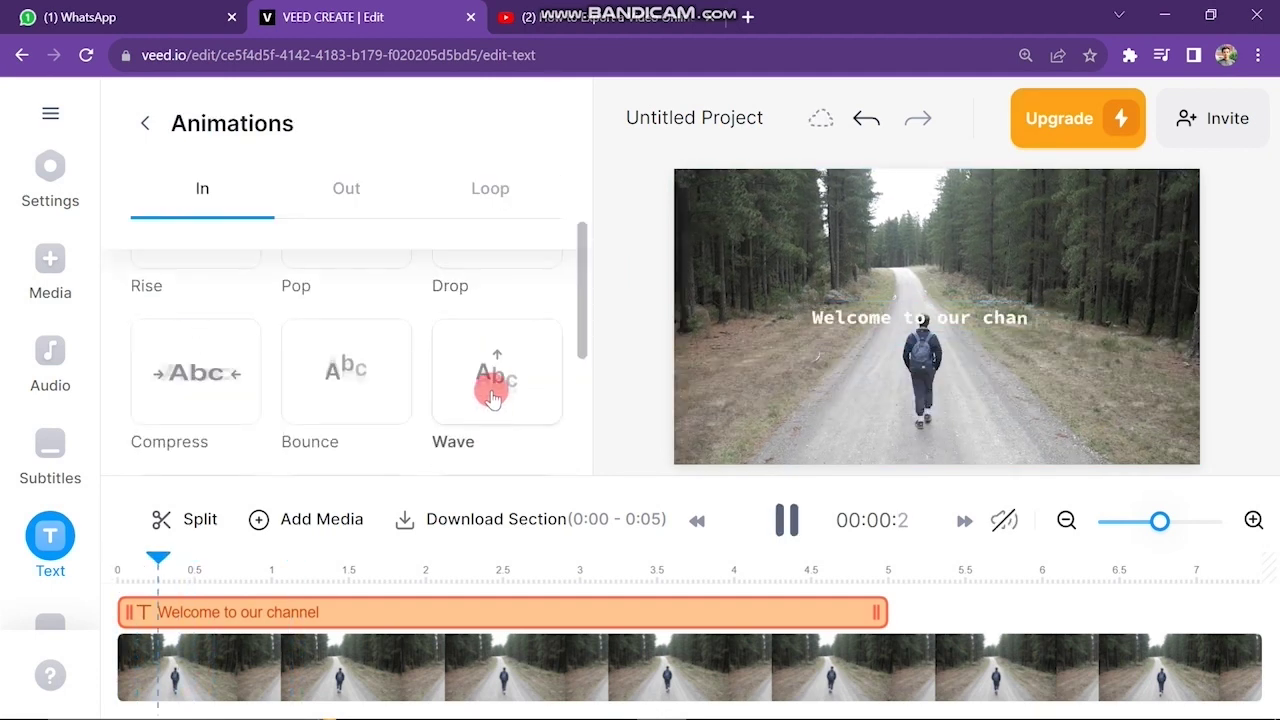
pyautogui.click(490, 397)
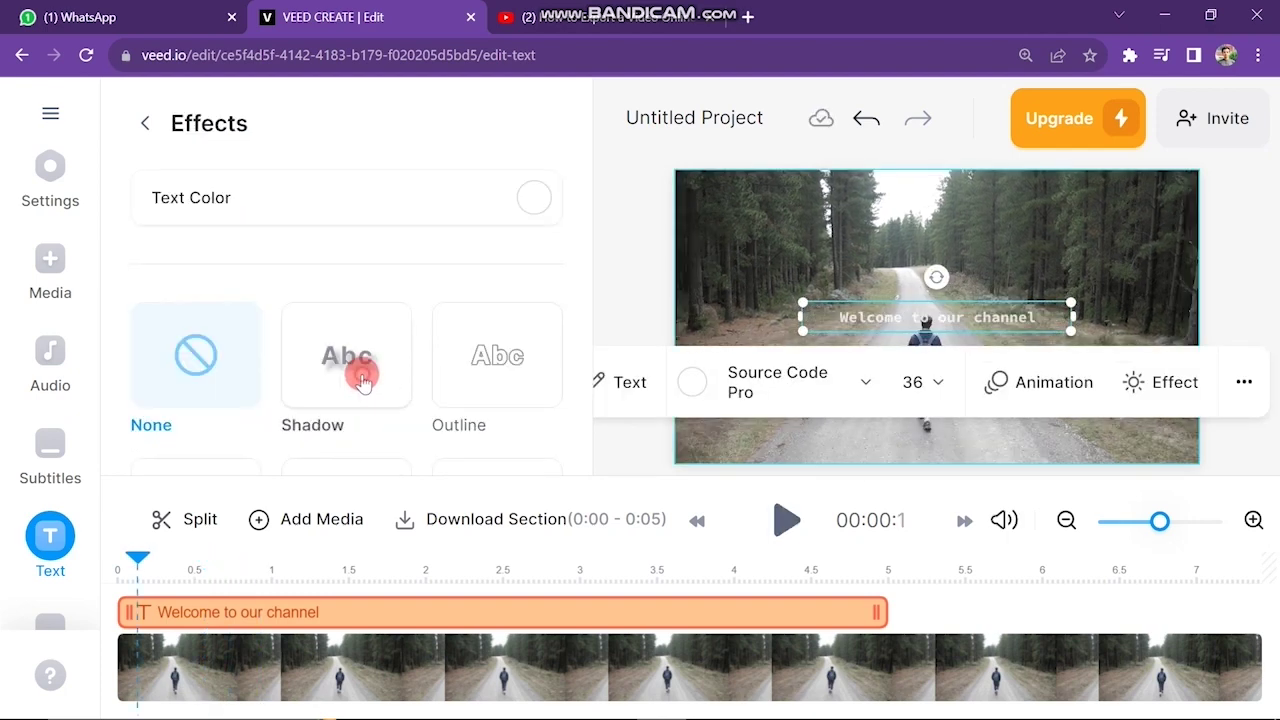
# Step: Add a Shadow effect to the title and check its shadow colour options
pyautogui.click(355, 370)
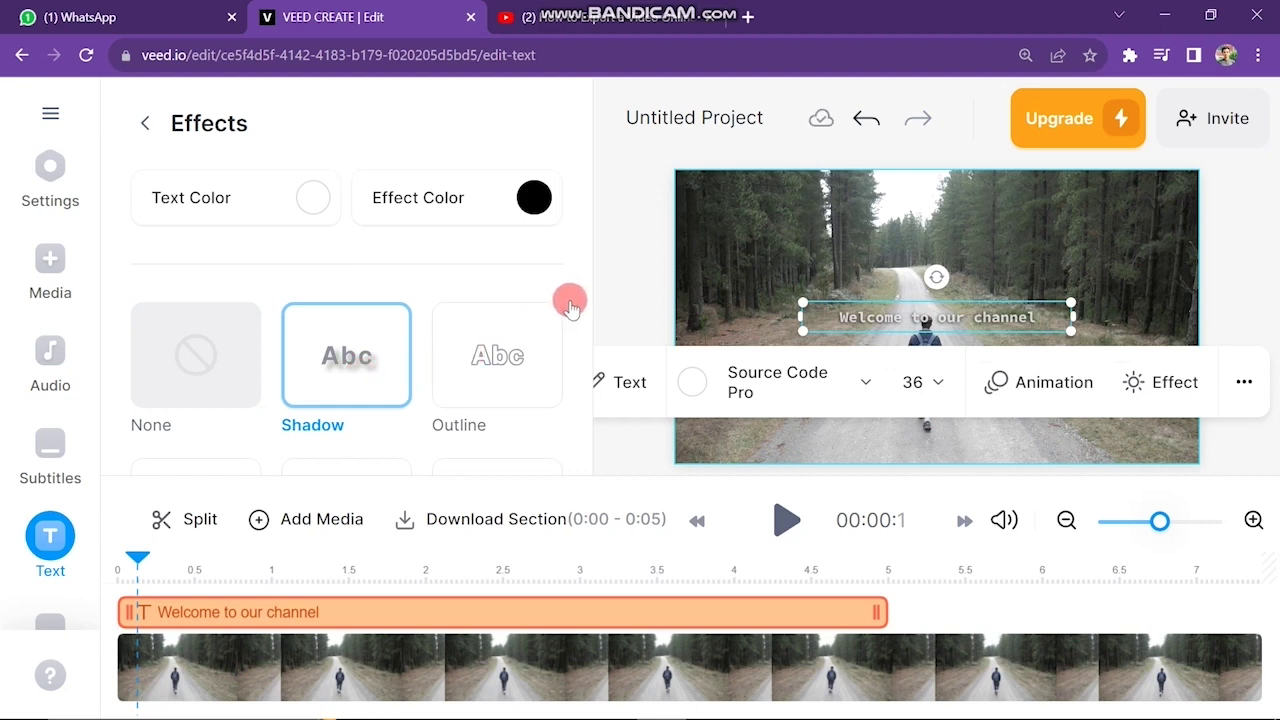
pyautogui.click(531, 228)
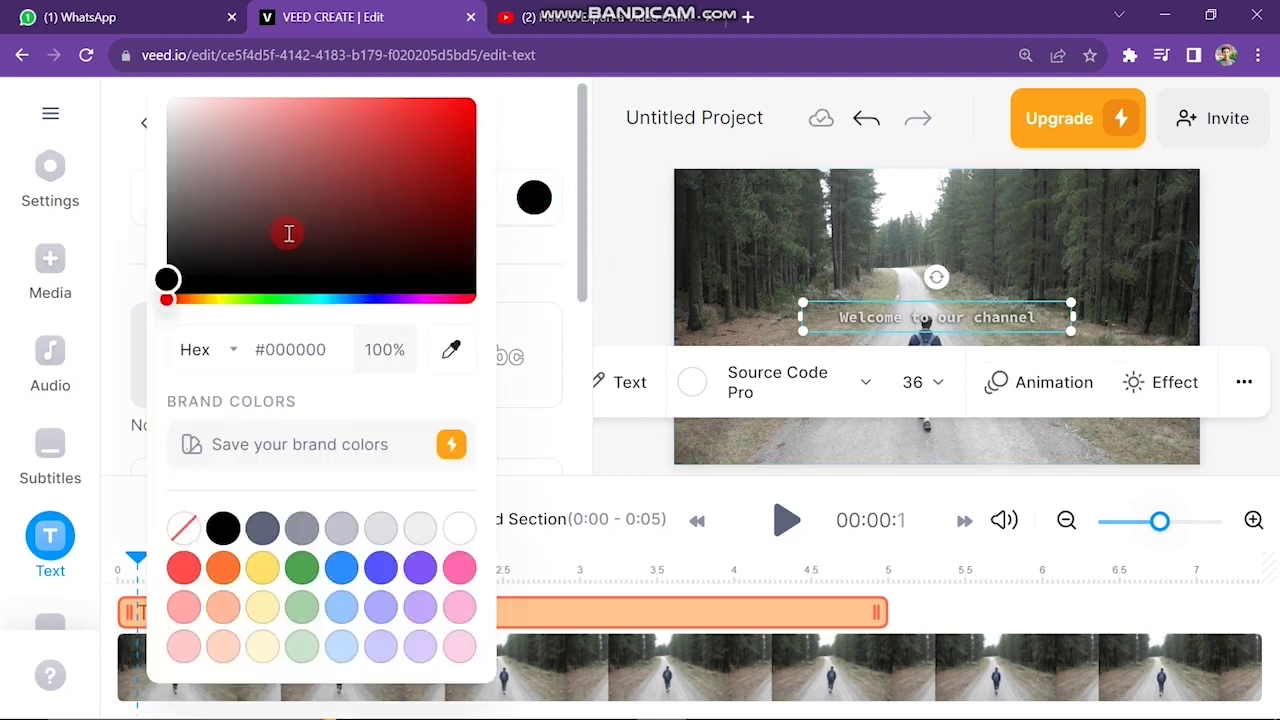
pyautogui.click(1085, 310)
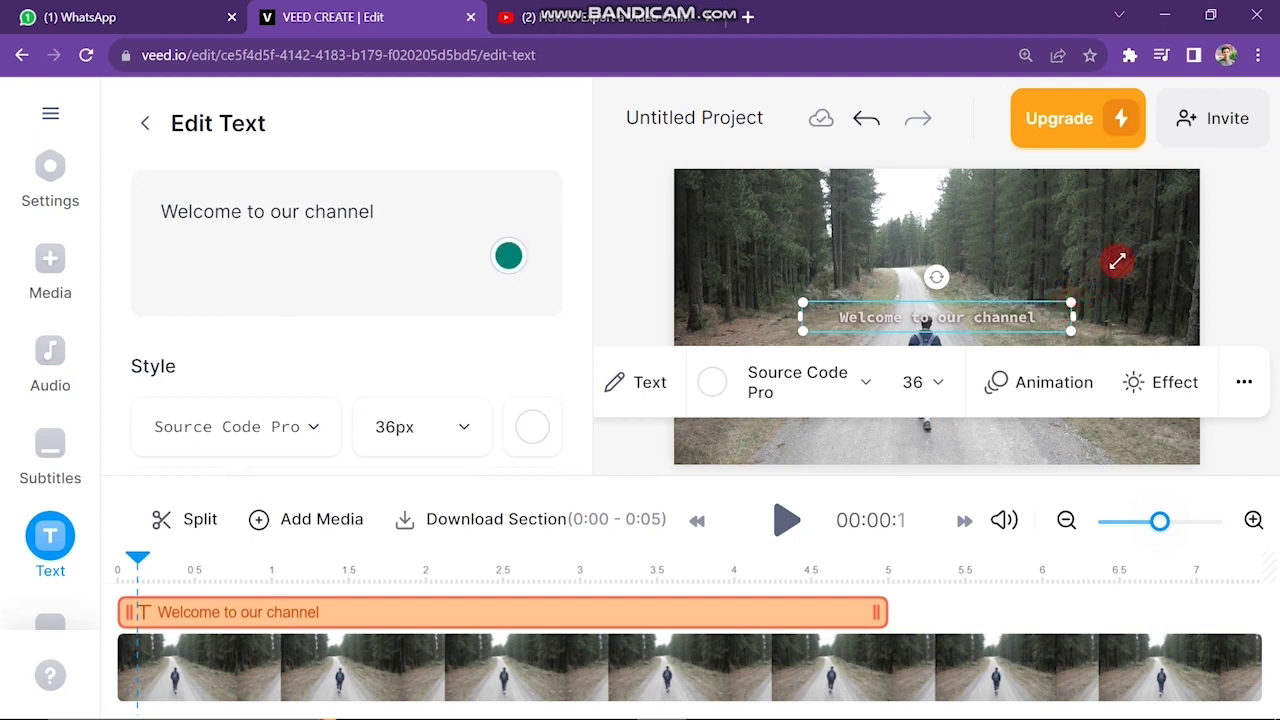
# Step: Enlarge the title text box to 64px, then bring up the Elements library
pyautogui.moveTo(1117, 261); pyautogui.dragTo(1010, 318)
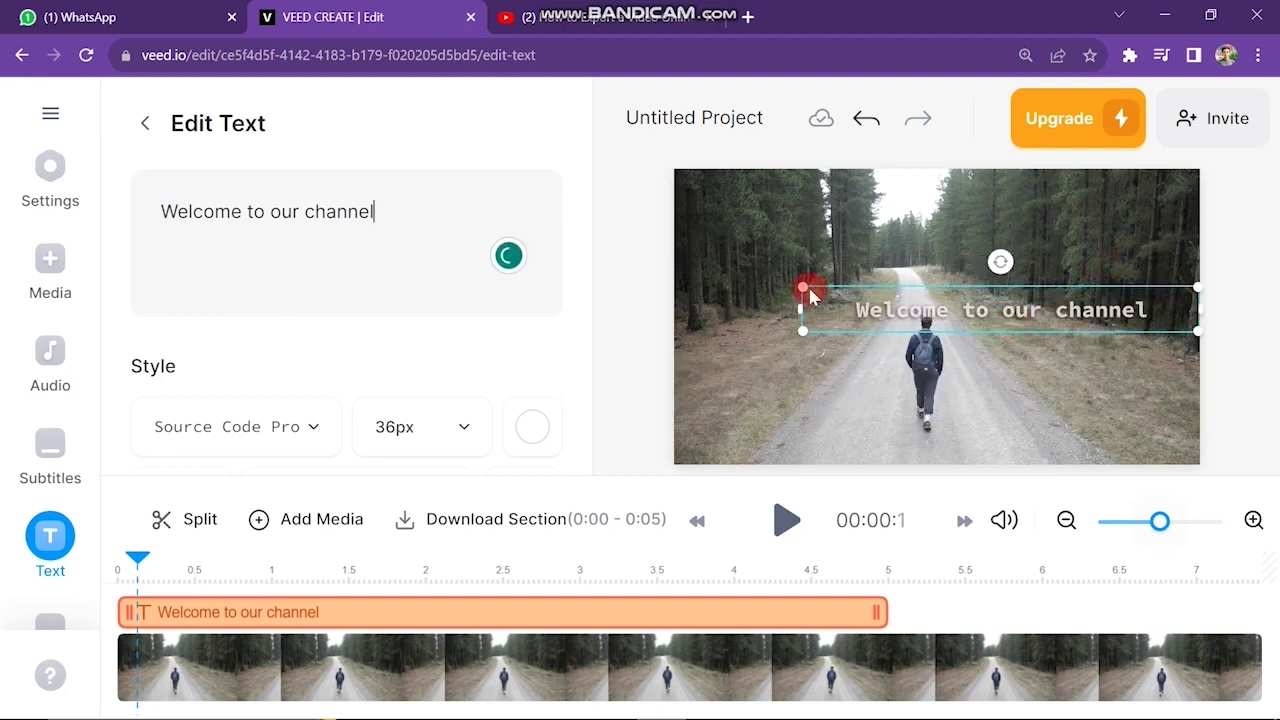
pyautogui.moveTo(812, 296); pyautogui.dragTo(721, 277)
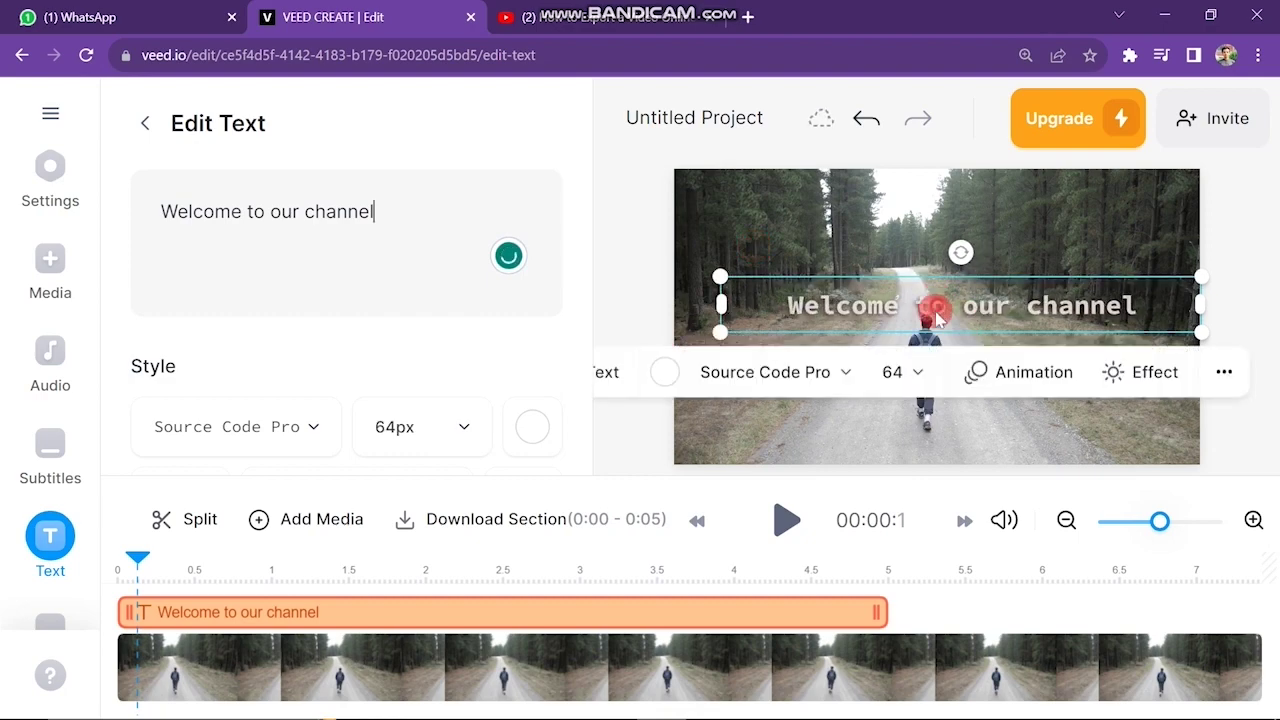
pyautogui.click(40, 485)
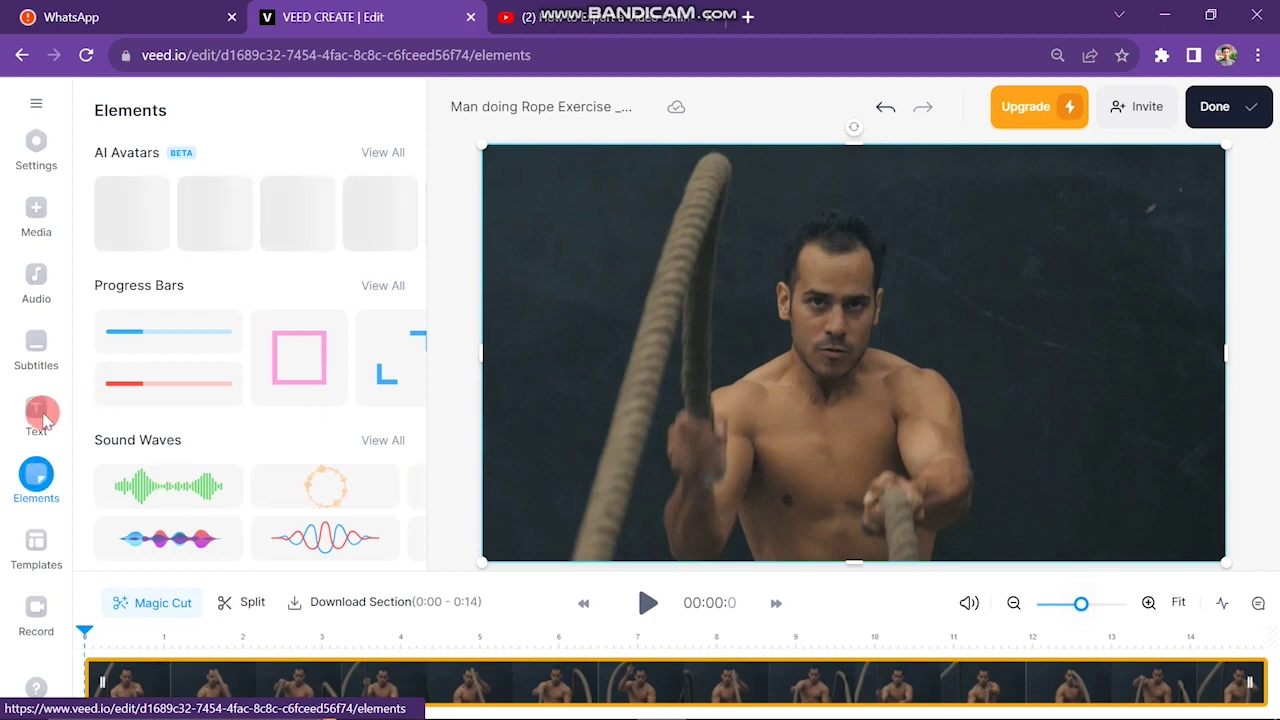
# Step: Add a Reverse Border progress bar around the rope exercise video and colour it pink
pyautogui.click(380, 372)
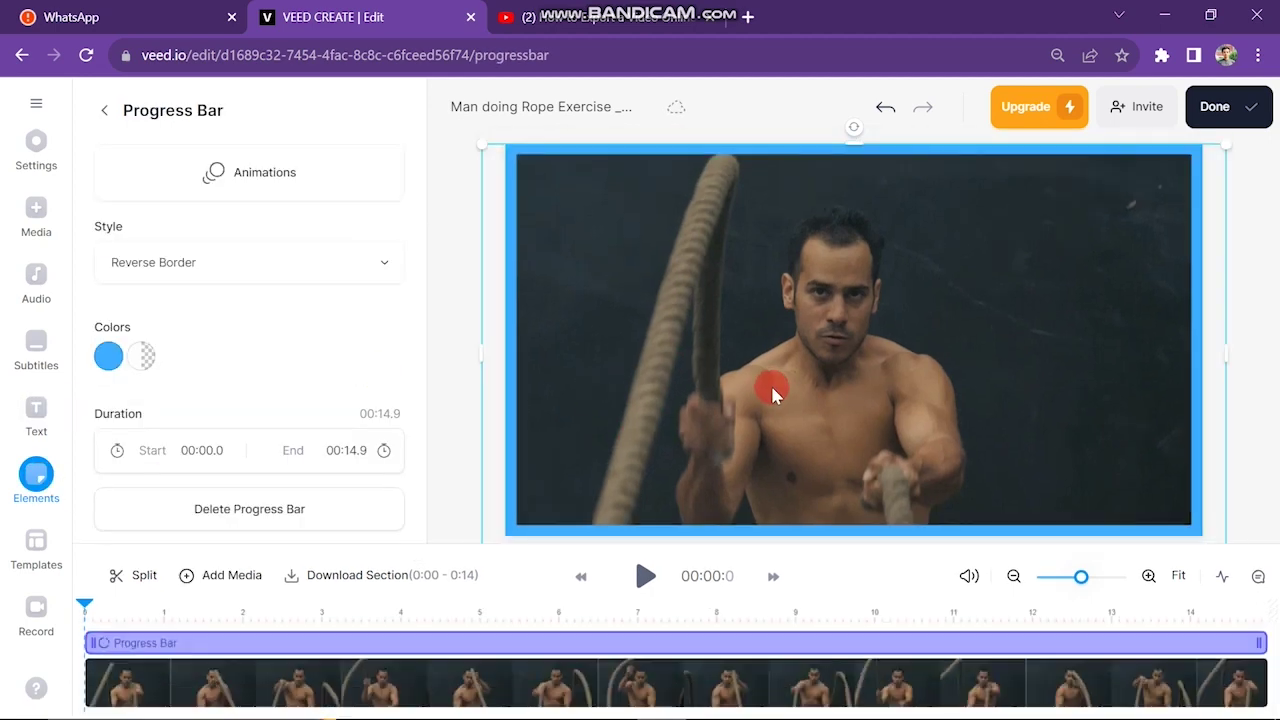
pyautogui.click(108, 355)
pyautogui.click(362, 298)
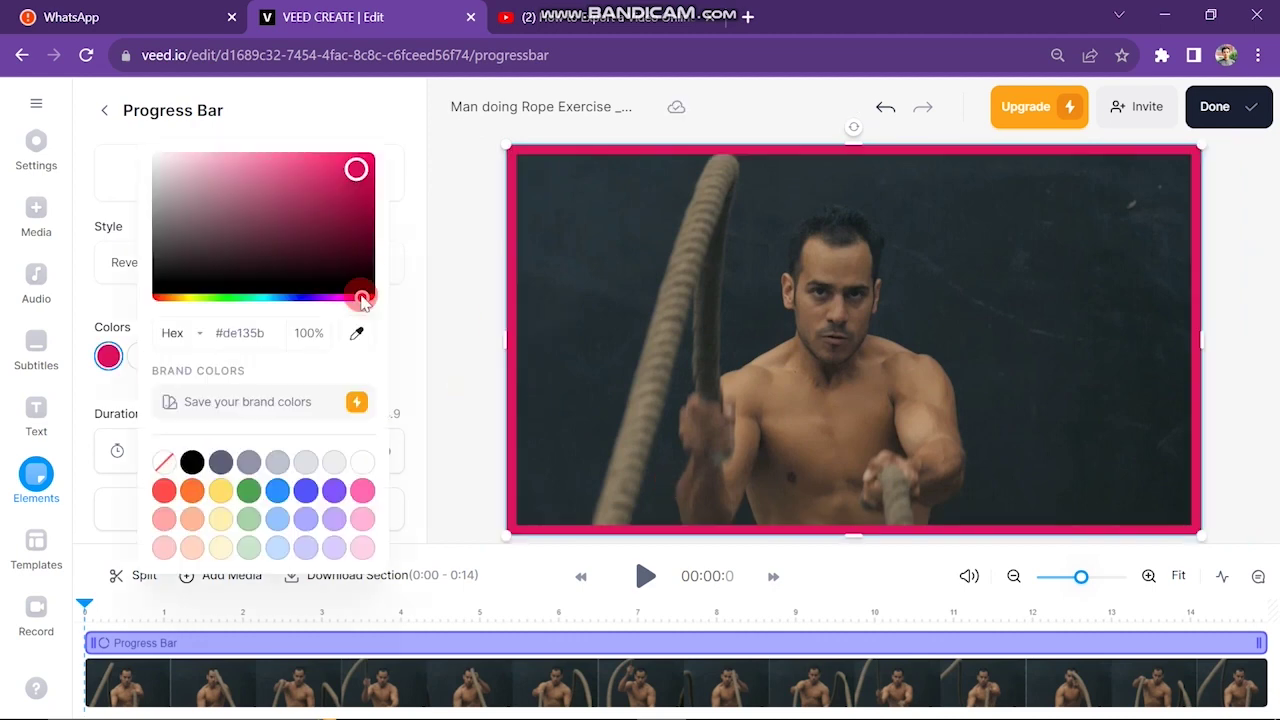
pyautogui.click(252, 298)
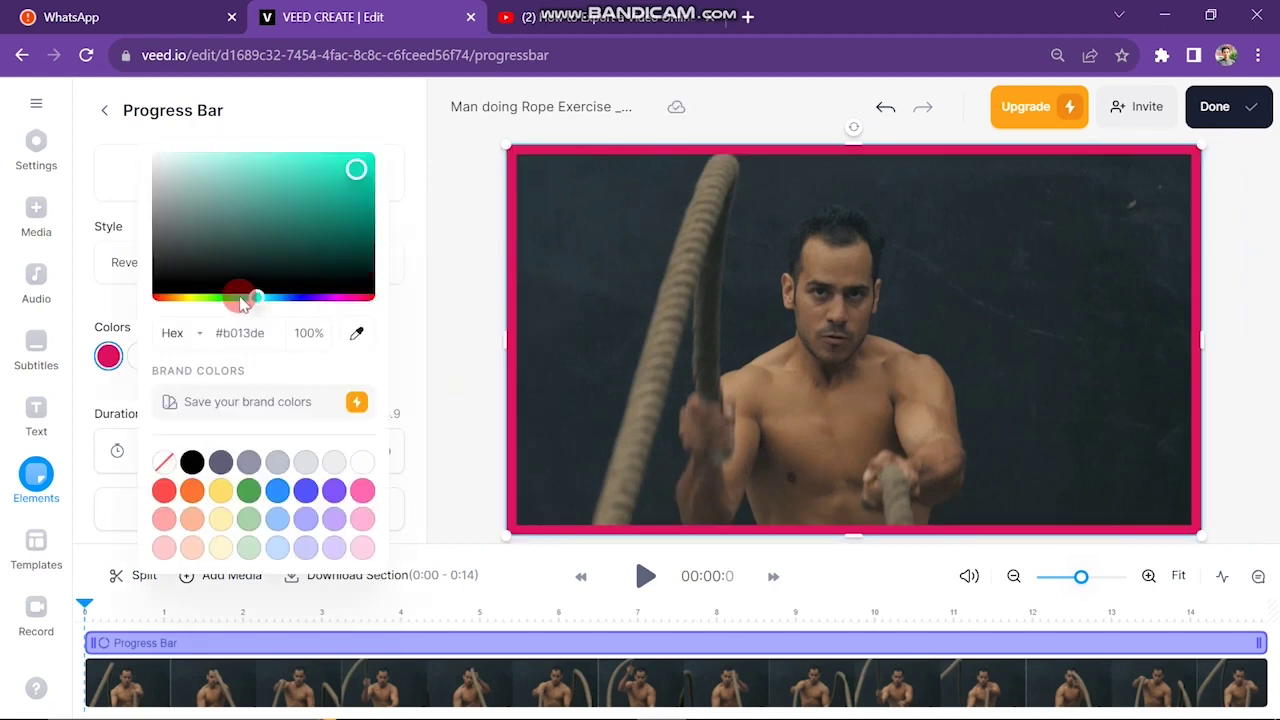
pyautogui.click(38, 498)
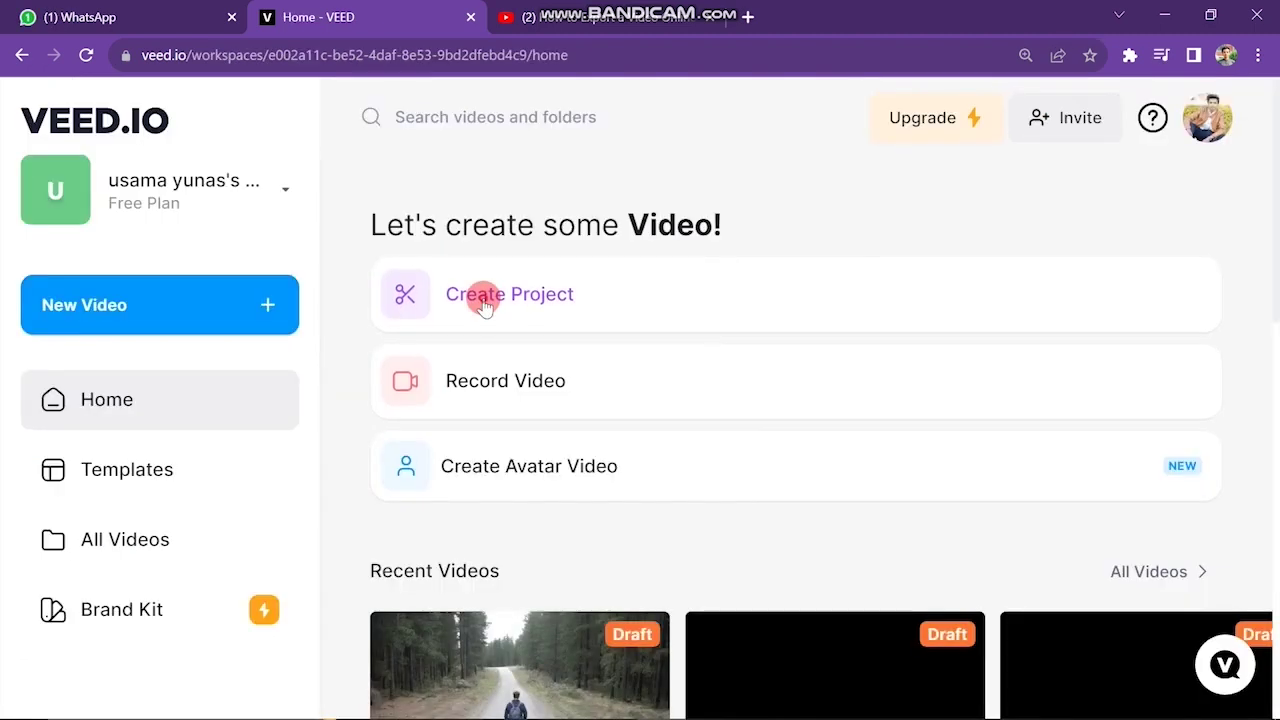
# Step: Create a new project with the classroom video, select both clip parts, and show Transitions
pyautogui.click(485, 300)
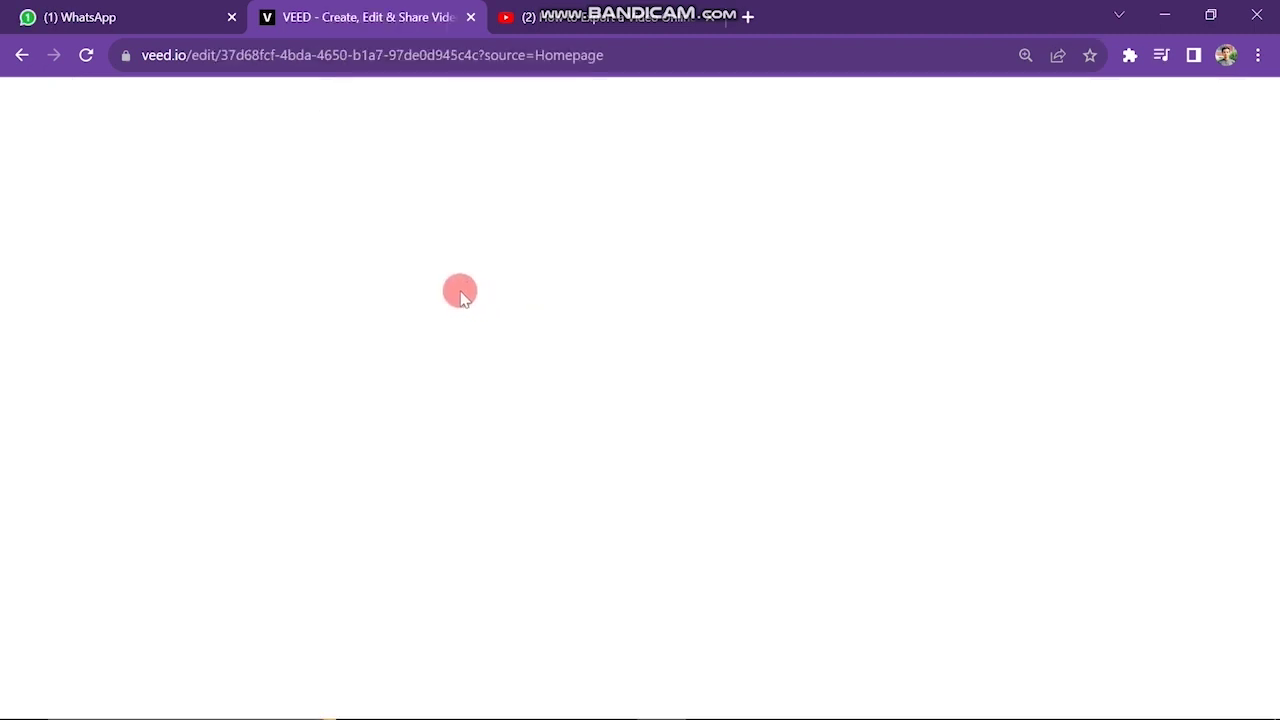
pyautogui.click(825, 393)
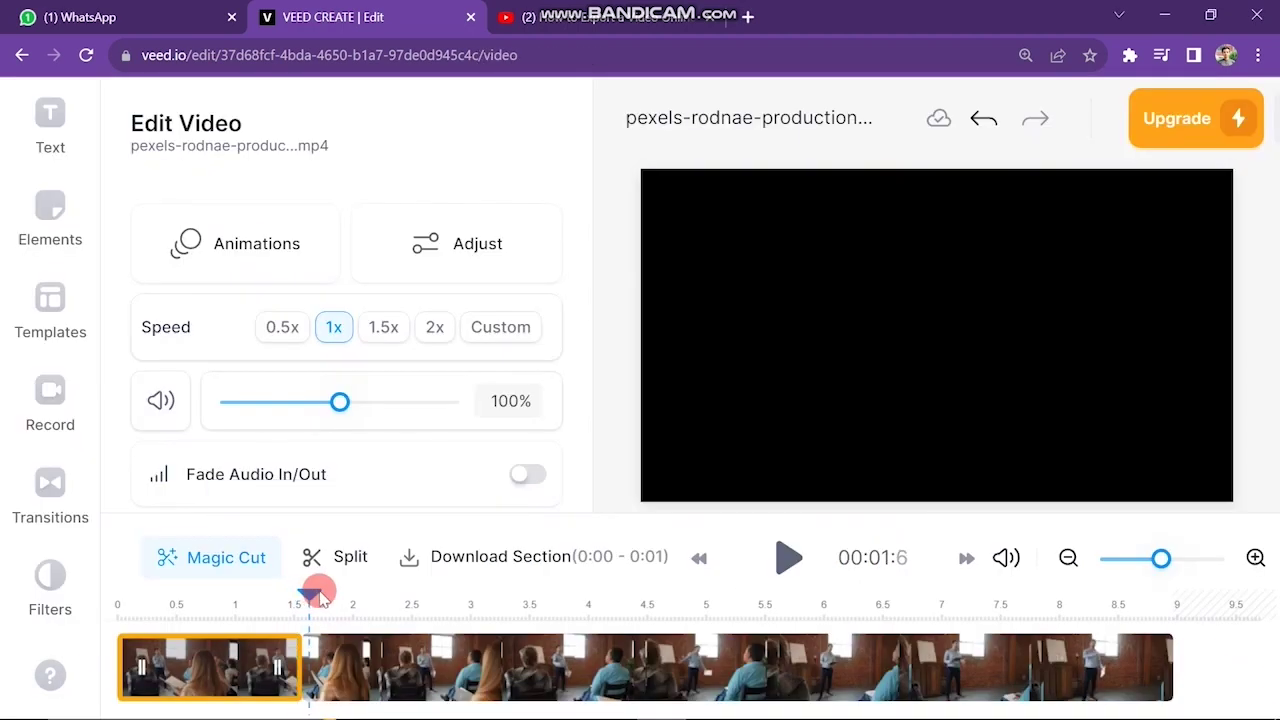
pyautogui.click(316, 668)
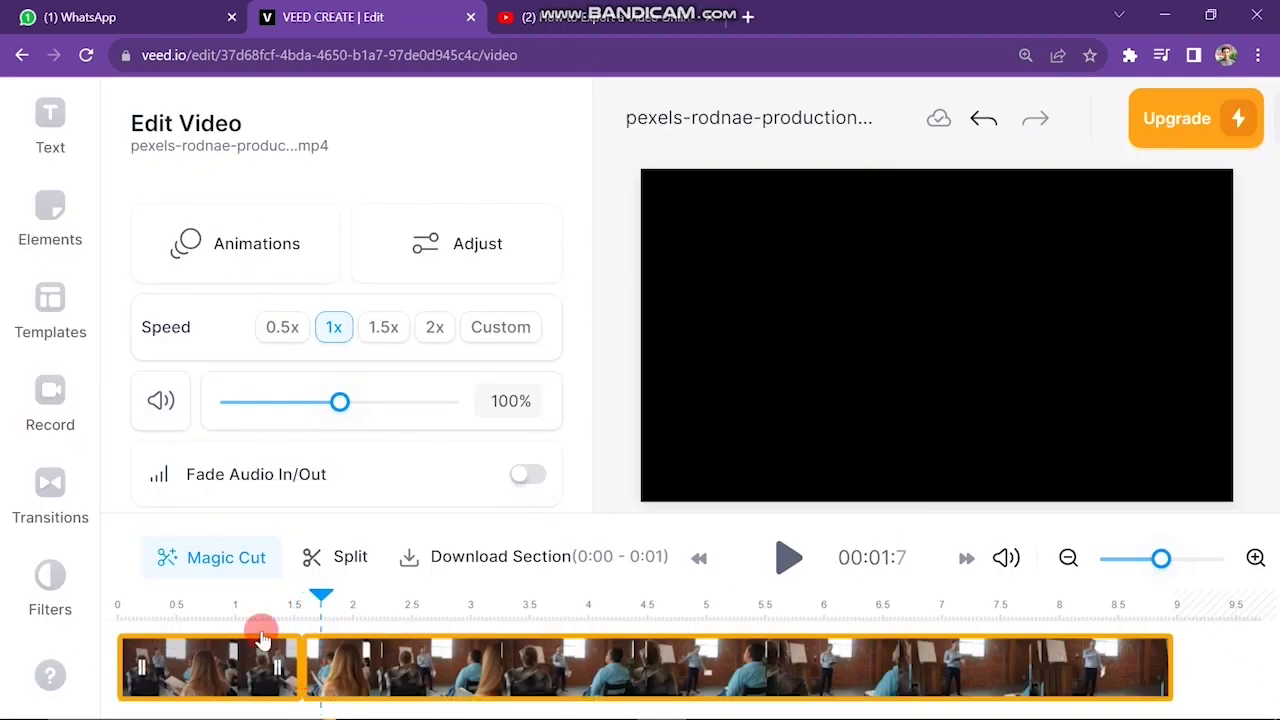
pyautogui.click(293, 666)
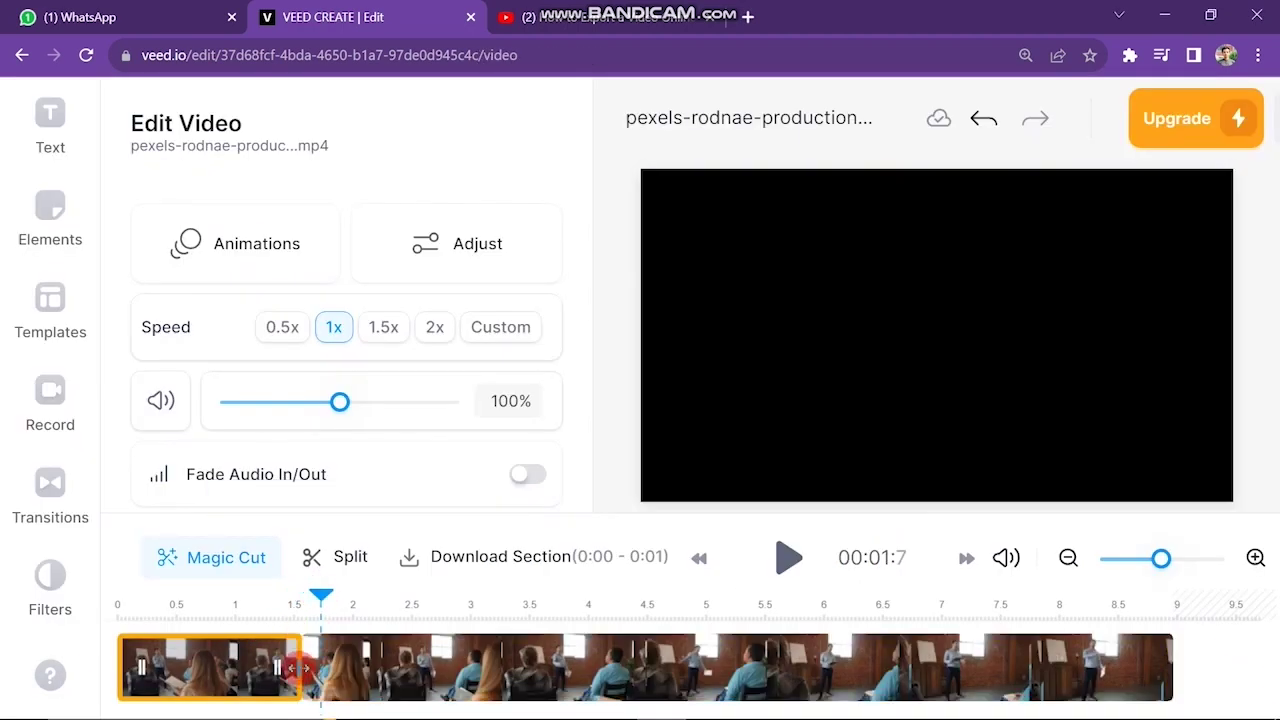
pyautogui.click(50, 500)
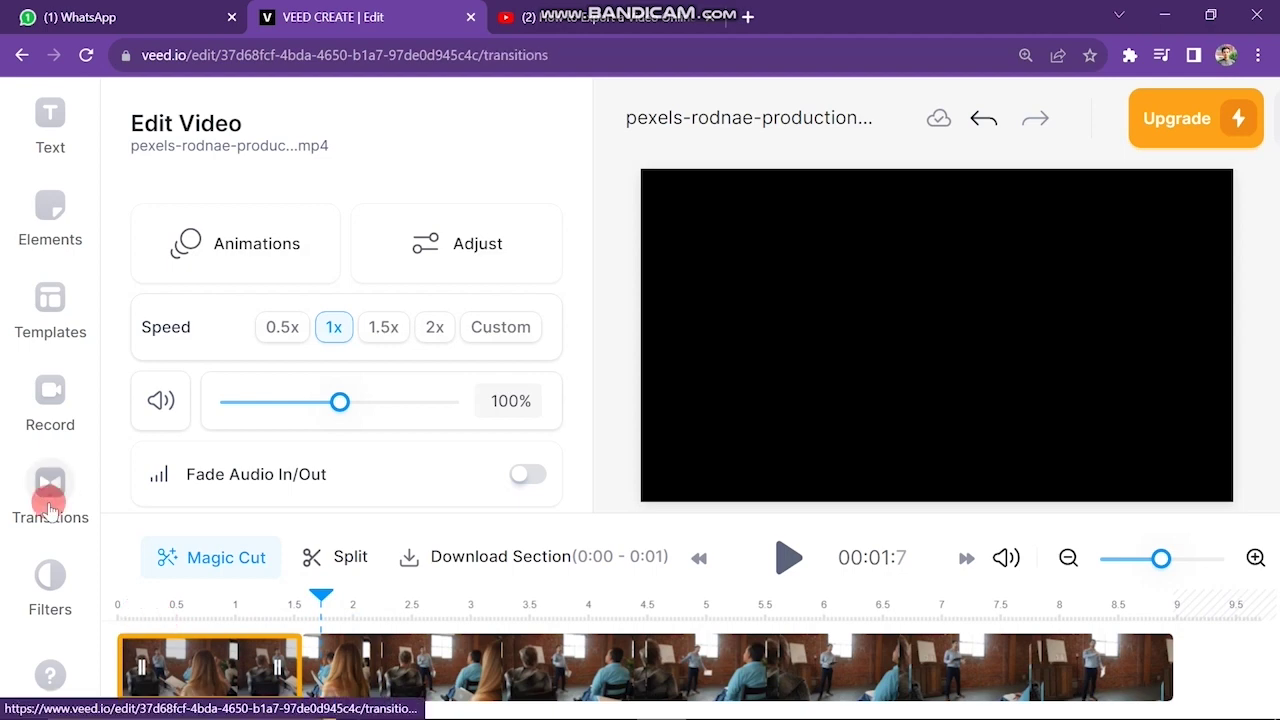
# Step: Split the classroom clip at the 1.5-second mark
pyautogui.scroll(-2, 297, 409)
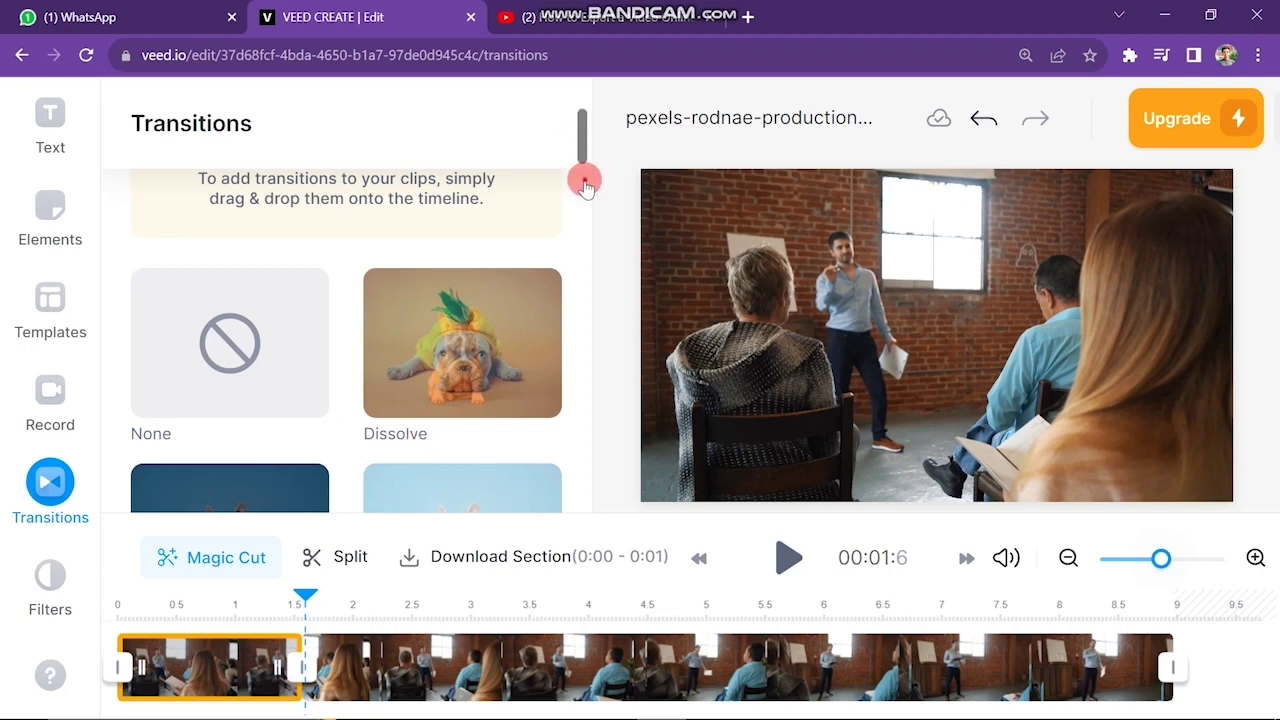
pyautogui.scroll(-3, 254, 354)
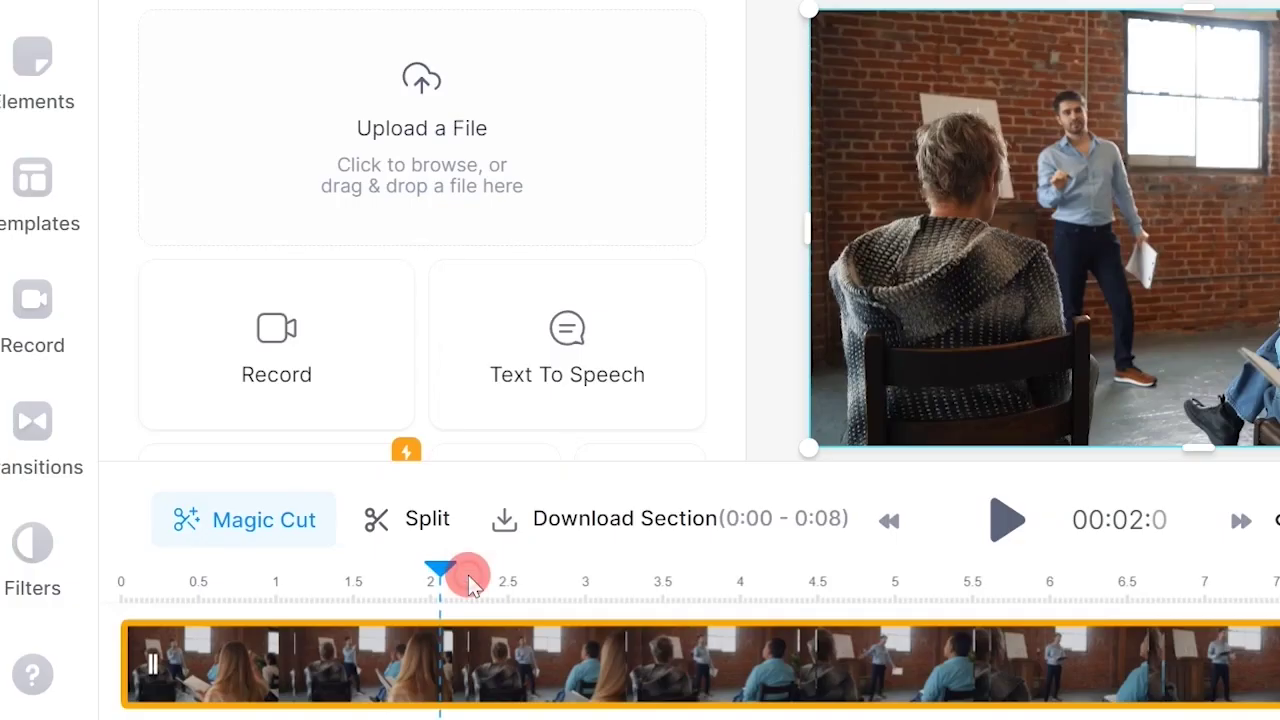
pyautogui.moveTo(381, 603); pyautogui.dragTo(364, 578)
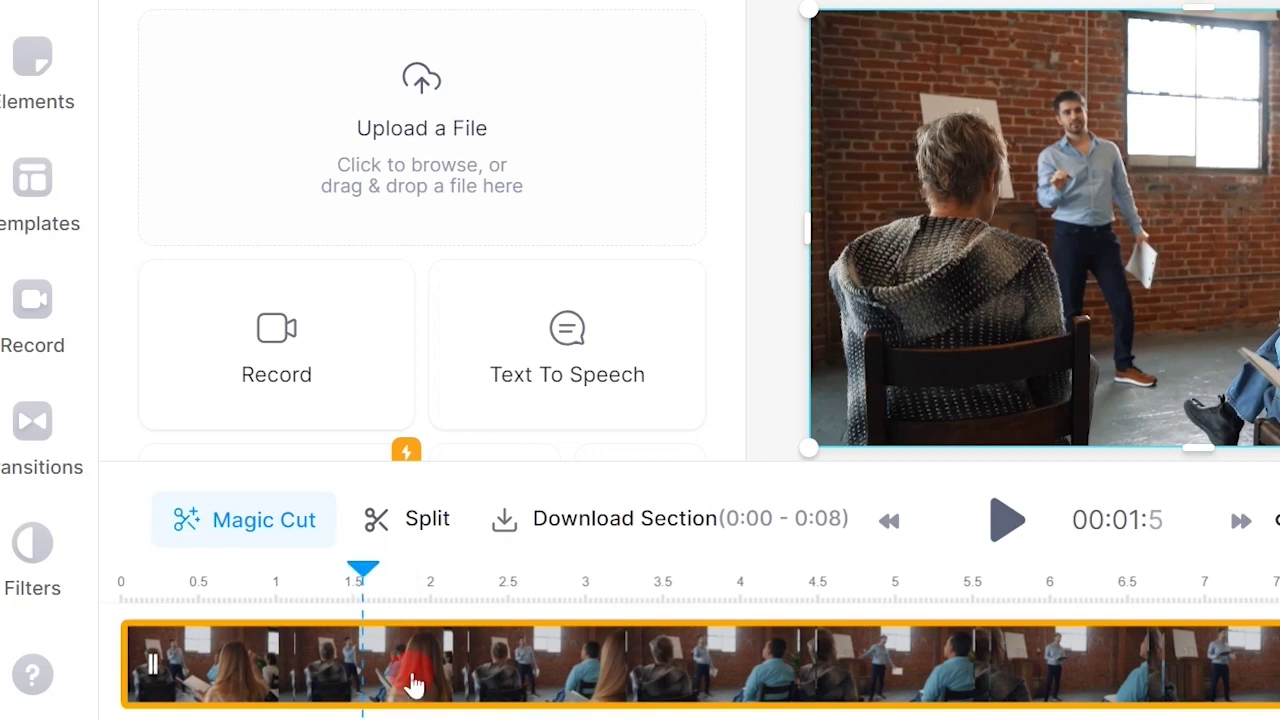
pyautogui.click(363, 634)
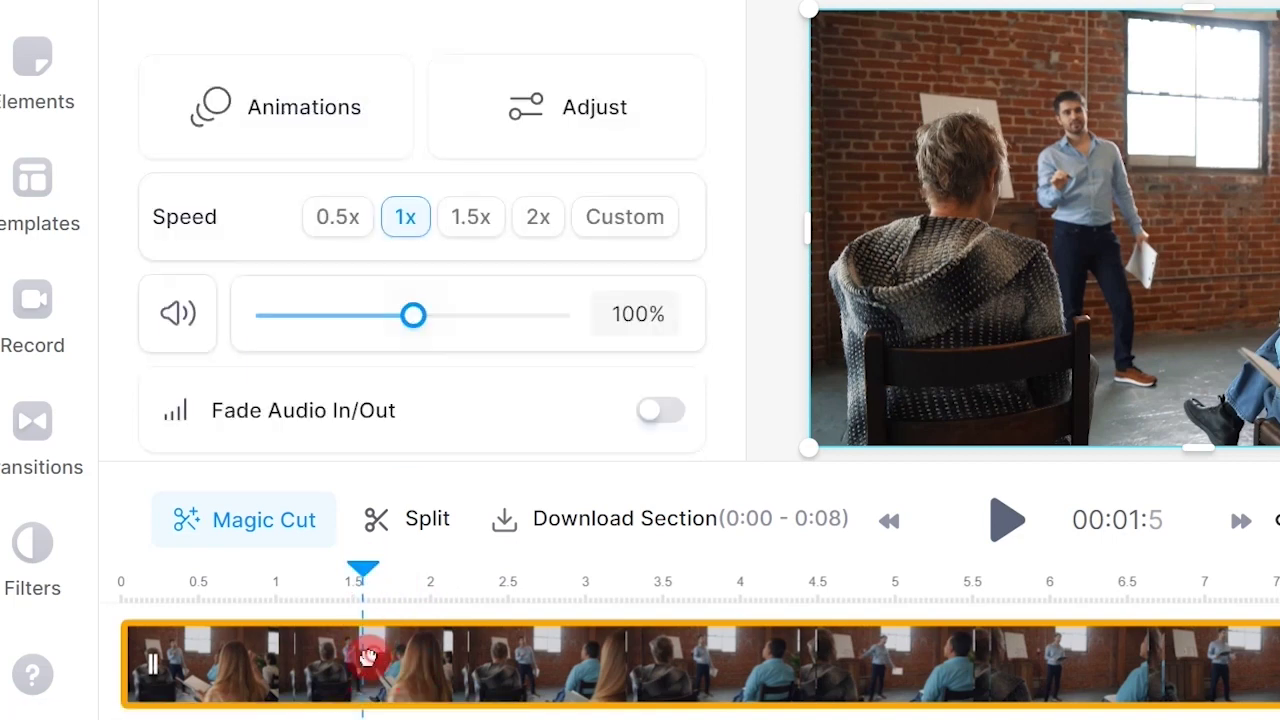
pyautogui.click(393, 522)
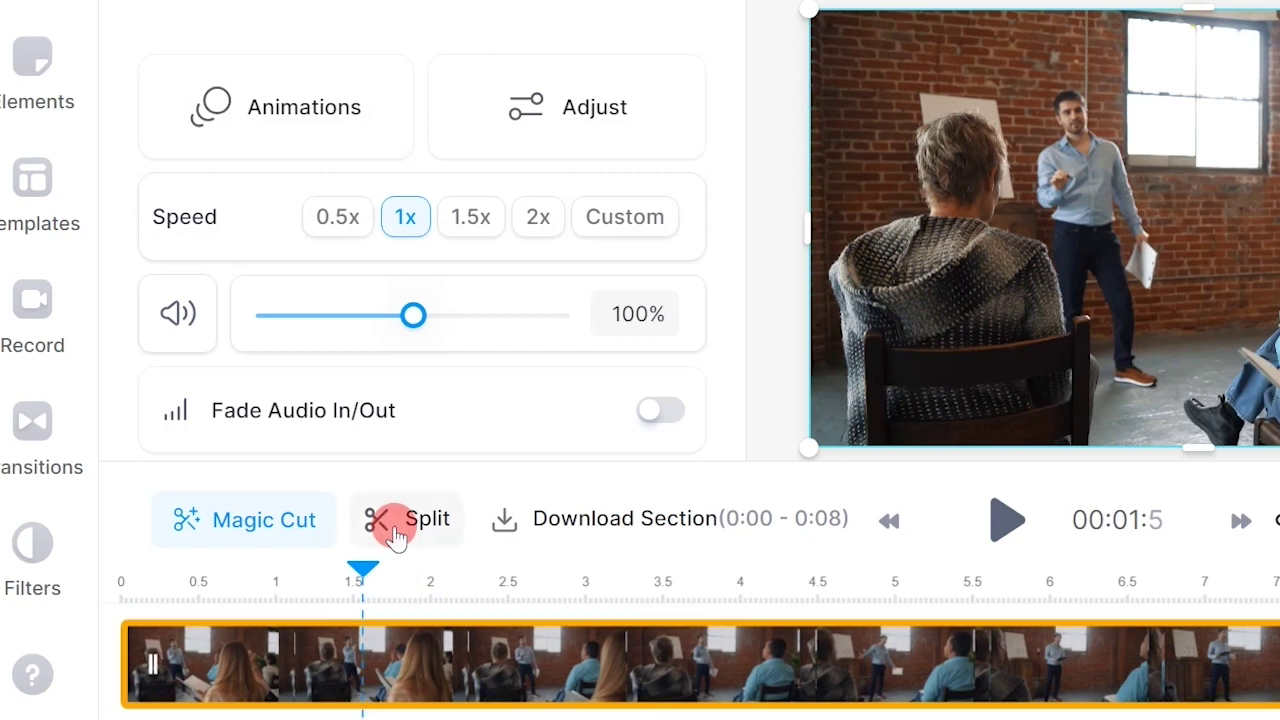
# Step: Place a Push Up transition between the two parts, then cut the second part near 4 seconds
pyautogui.moveTo(364, 584); pyautogui.dragTo(383, 608)
pyautogui.click(380, 663)
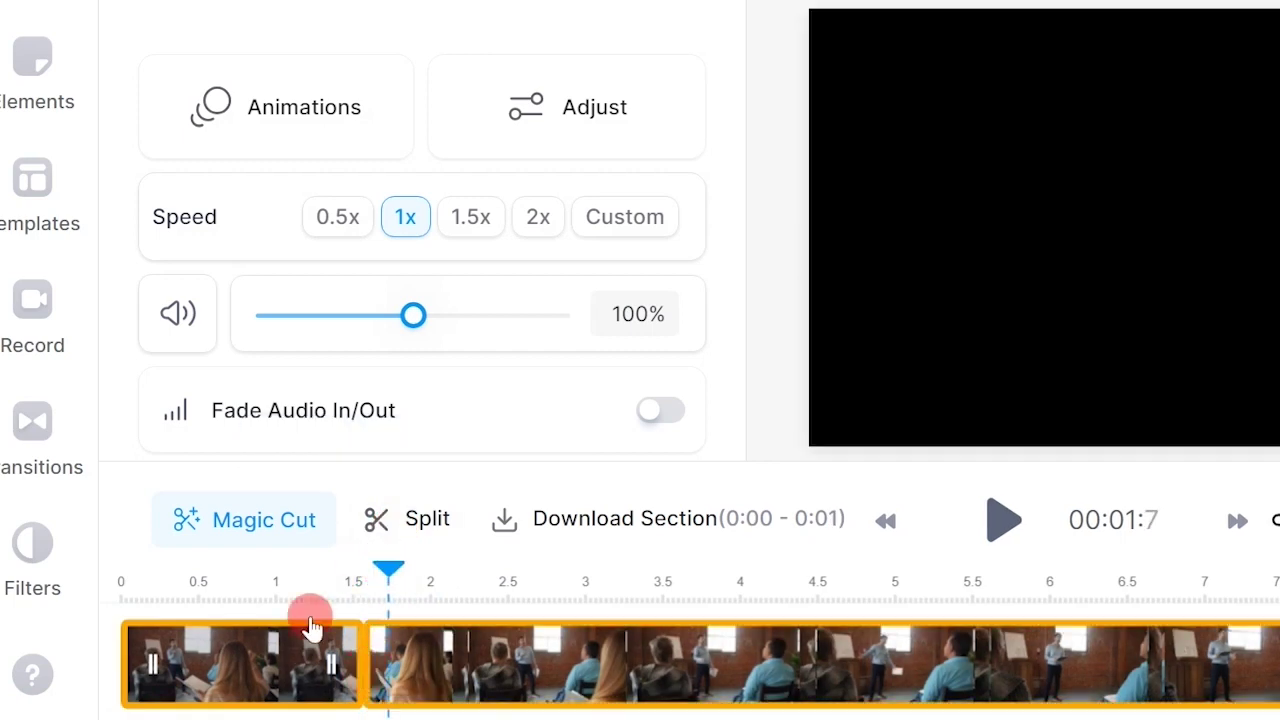
pyautogui.click(350, 622)
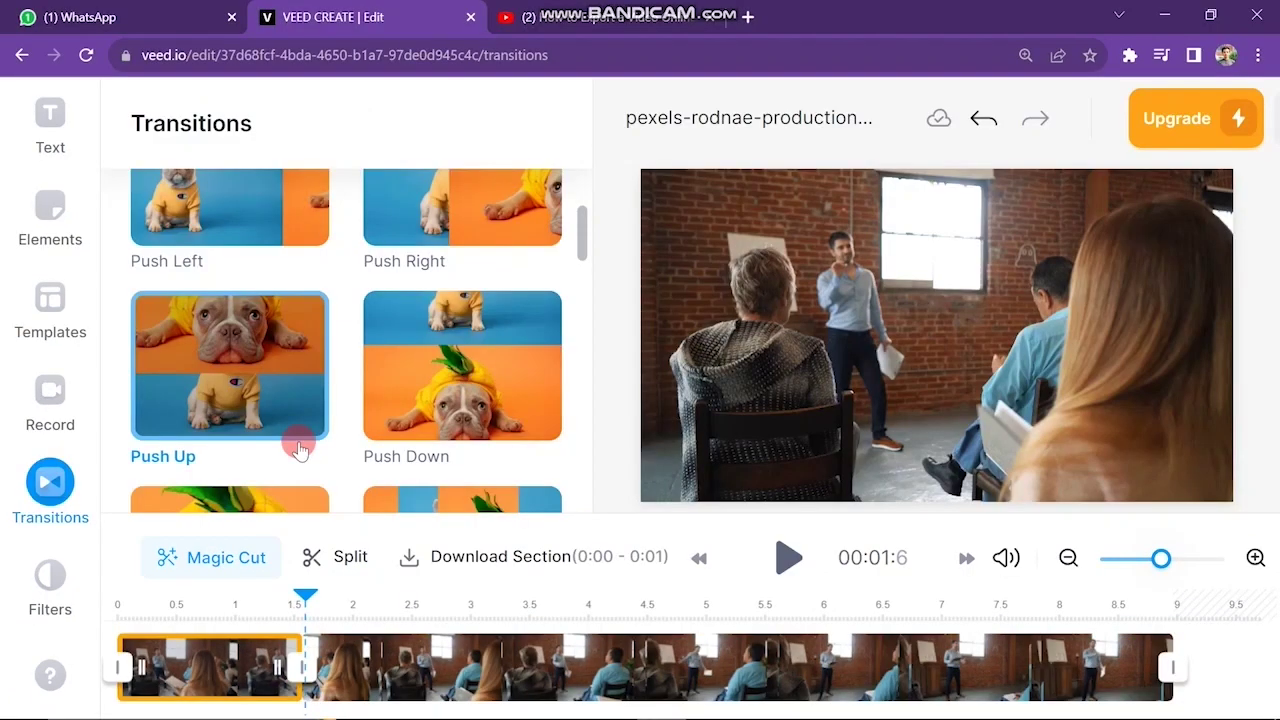
pyautogui.moveTo(300, 450)
pyautogui.mouseDown()
pyautogui.moveTo(280, 412)
pyautogui.moveTo(303, 491)
pyautogui.moveTo(299, 666)
pyautogui.mouseUp()
pyautogui.click(352, 556)
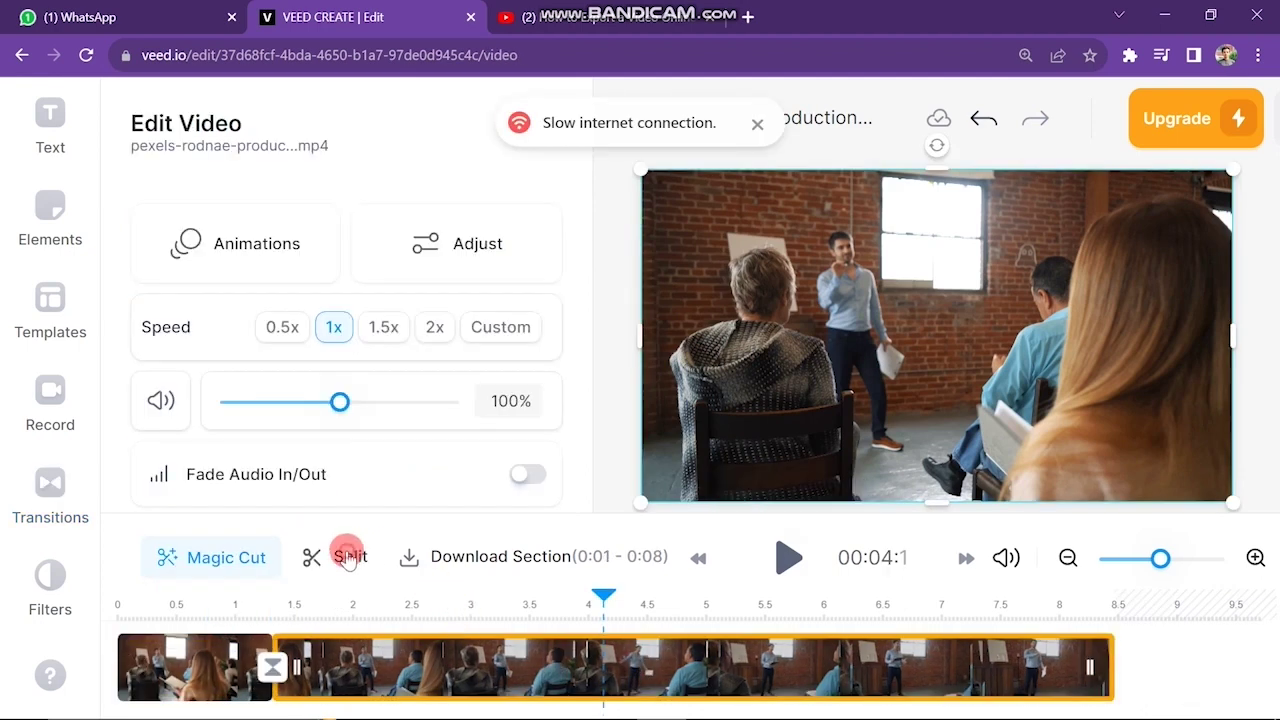
# Step: Add a Minimise Bottom Left transition at the new cut near 4 seconds and play the video
pyautogui.click(564, 606)
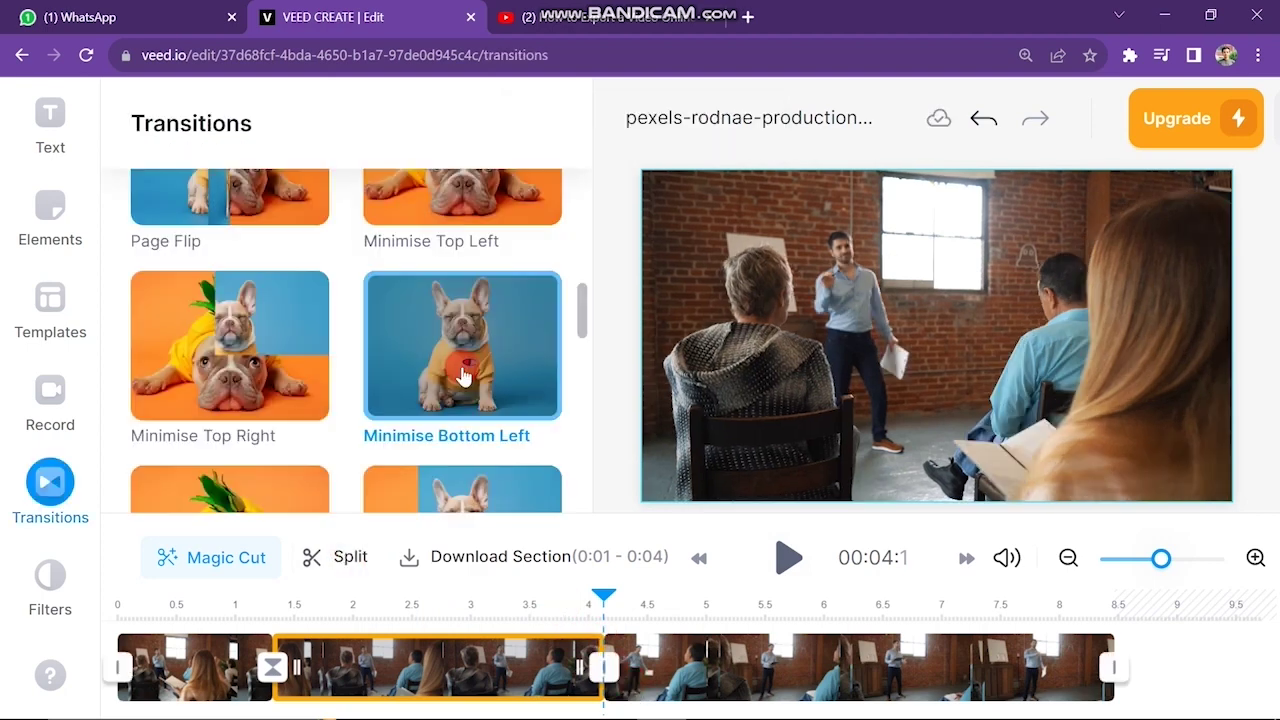
pyautogui.click(583, 620)
pyautogui.click(598, 666)
pyautogui.moveTo(598, 668); pyautogui.dragTo(513, 604)
pyautogui.click(786, 558)
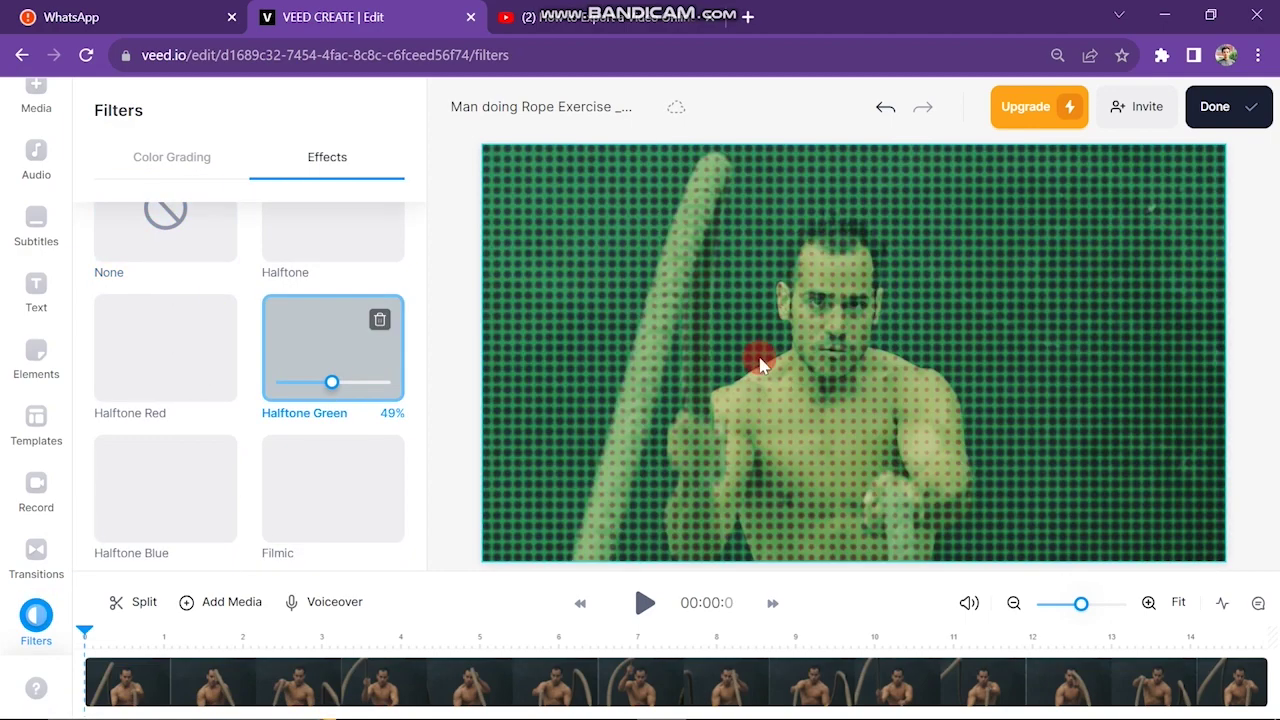
# Step: Set the Halftone Green effect to 16% intensity, then return to the classroom project
pyautogui.moveTo(332, 382); pyautogui.dragTo(289, 381)
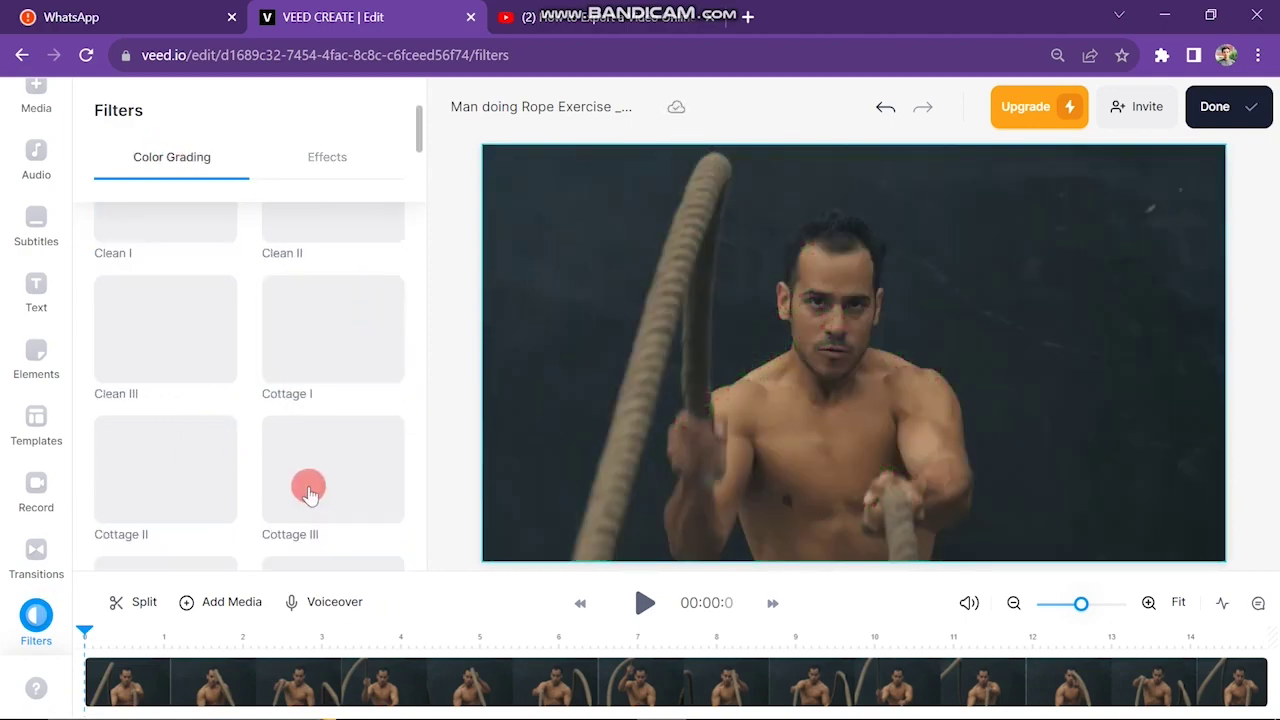
pyautogui.click(306, 486)
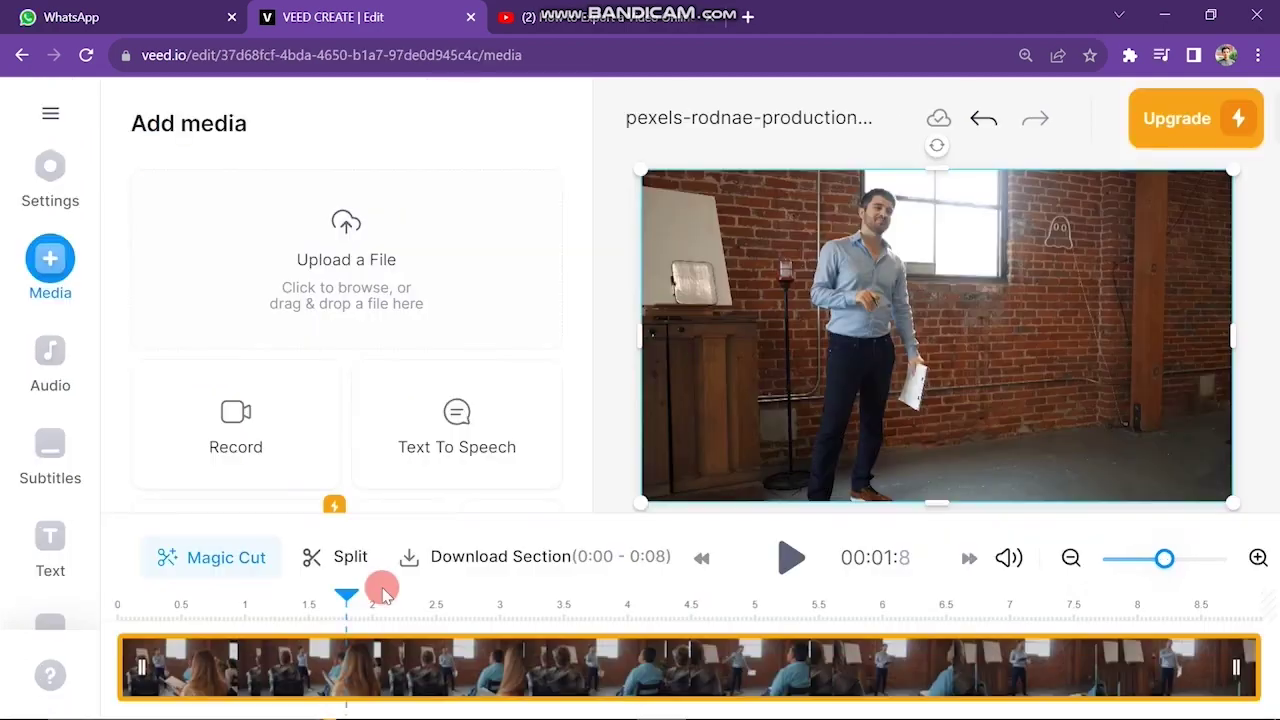